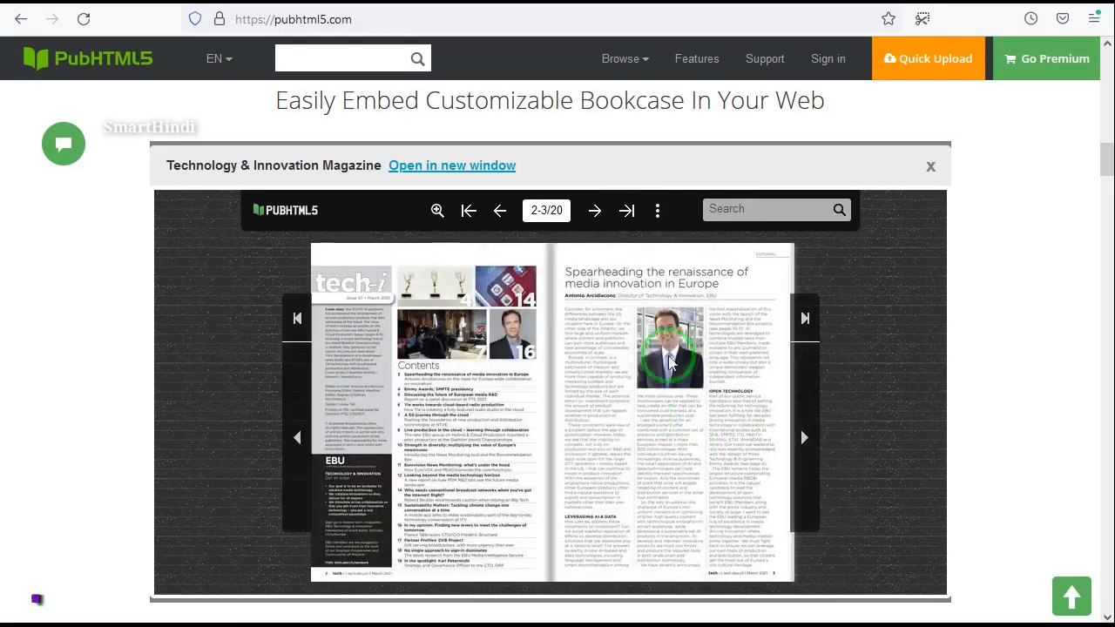
# Step: Page through the embedded Technology & Innovation Magazine to its back cover and check that the tech.ebu.ch/events link opens
pyautogui.click(804, 440)
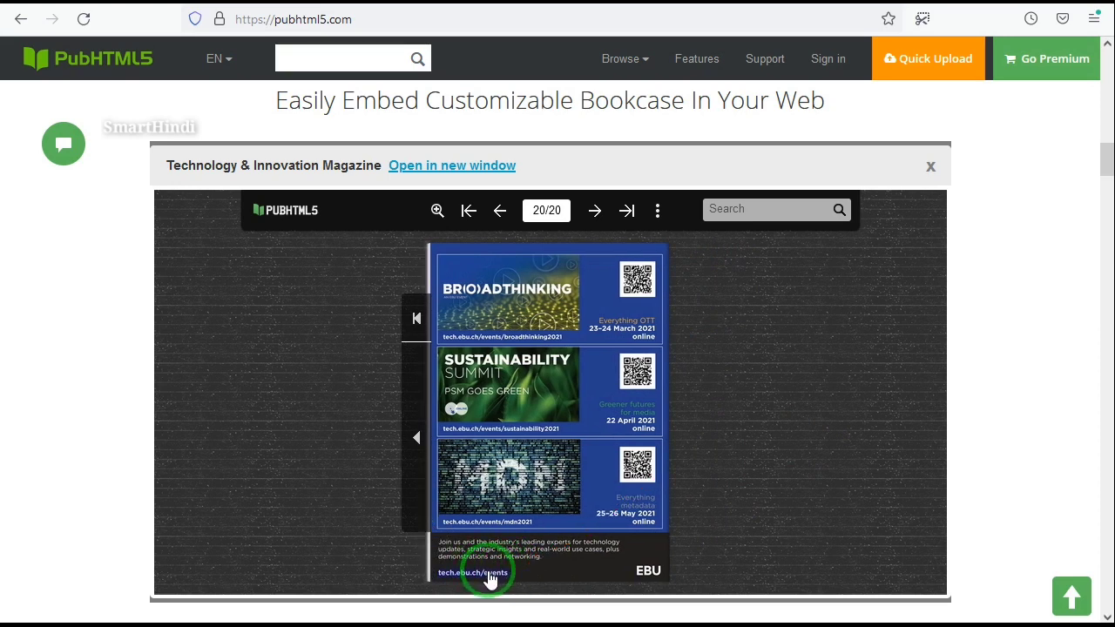
pyautogui.click(490, 575)
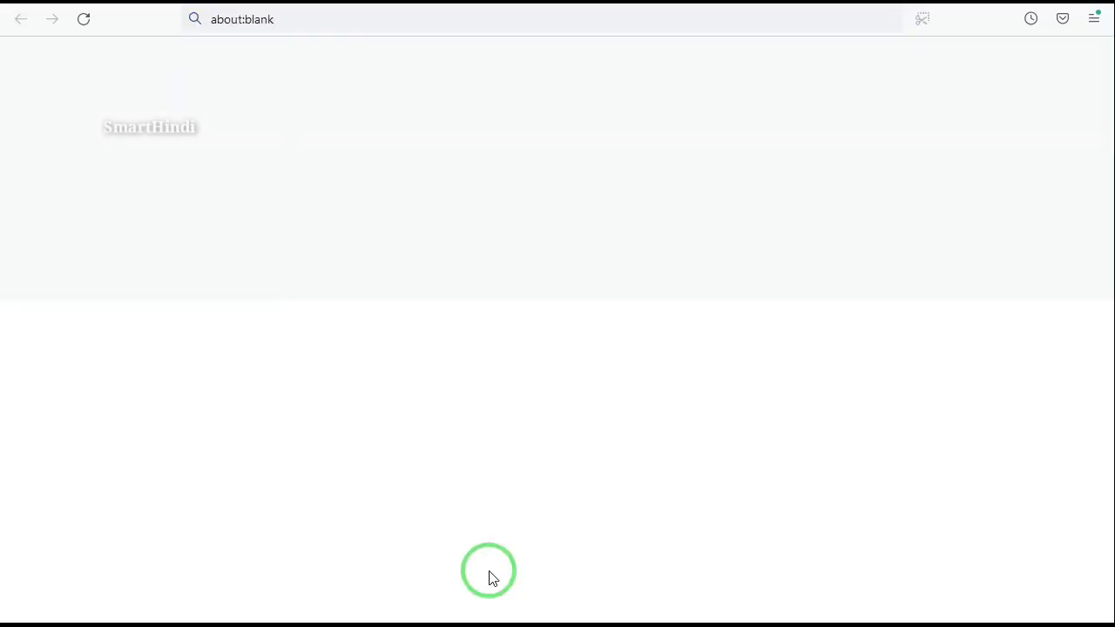
pyautogui.scroll(-5, 435, 200)
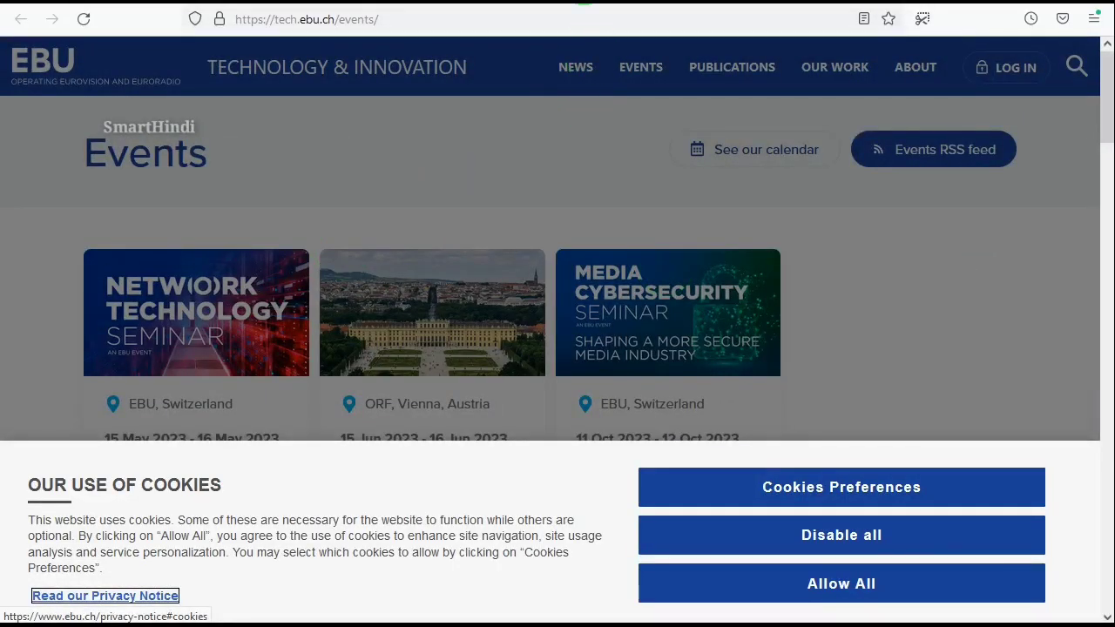
pyautogui.click(571, 0)
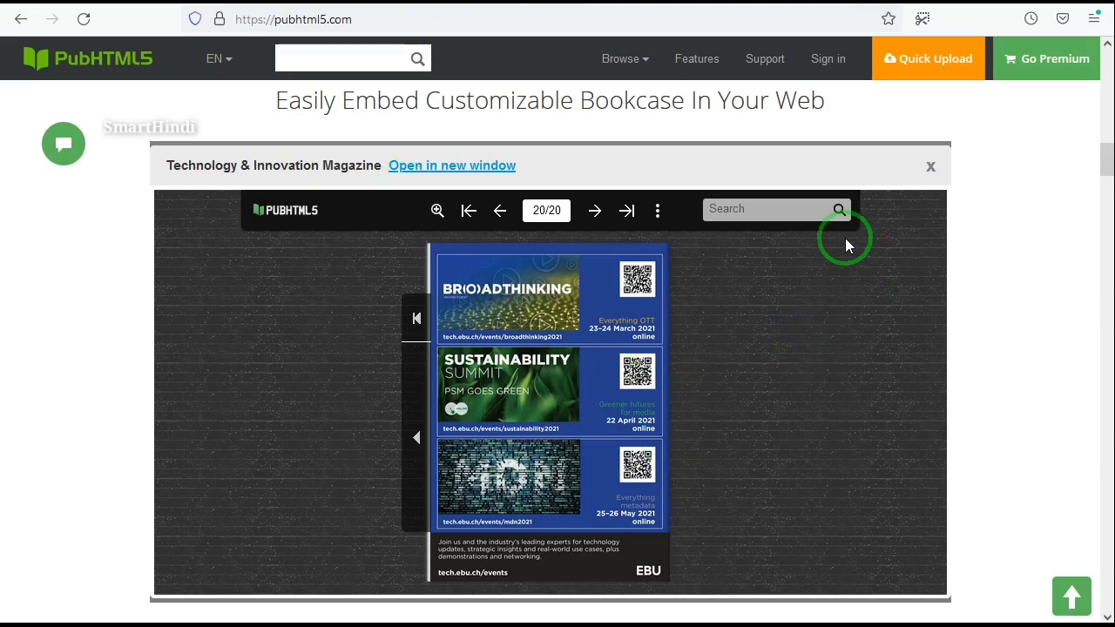
# Step: Start an online PDF upload on PubHTML5 and sign up for a free account when asked to log in
pyautogui.scroll(10, 772, 331)
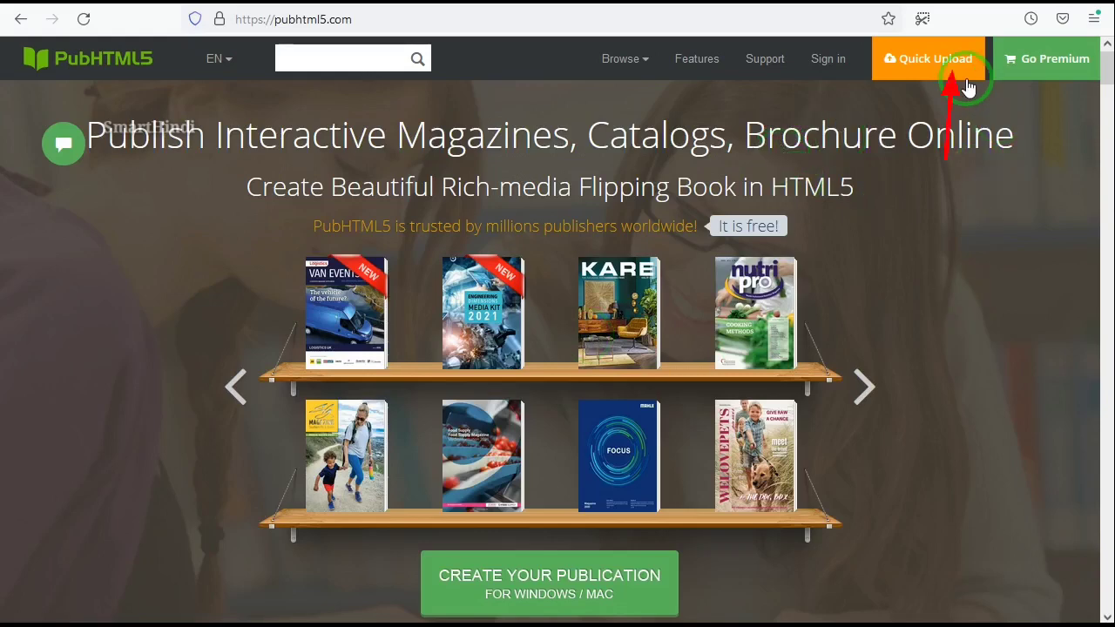
pyautogui.click(936, 61)
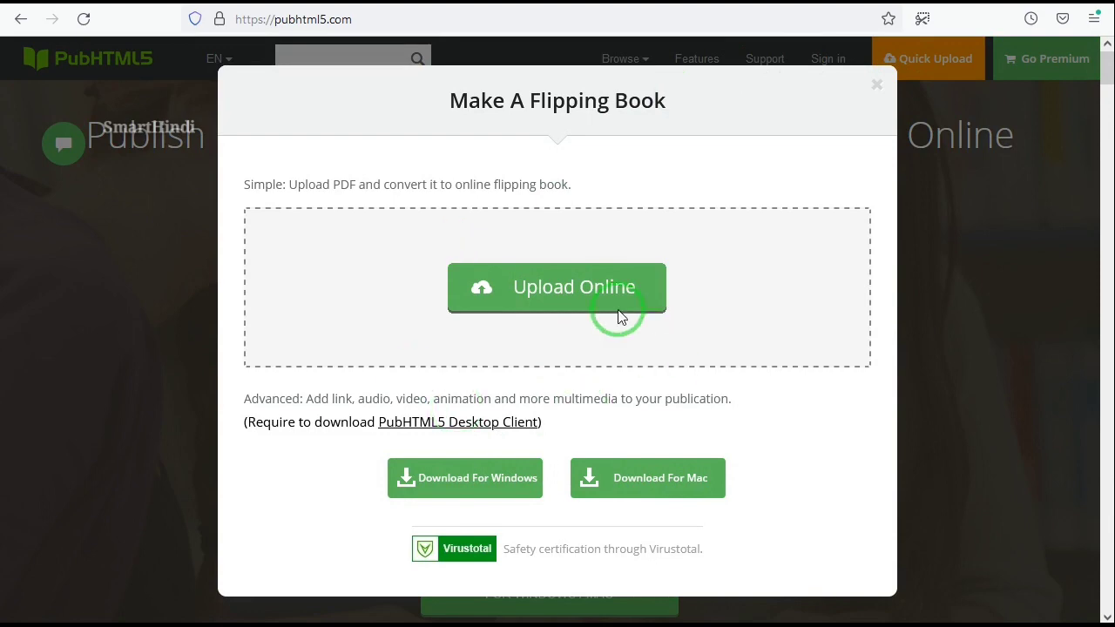
pyautogui.click(564, 296)
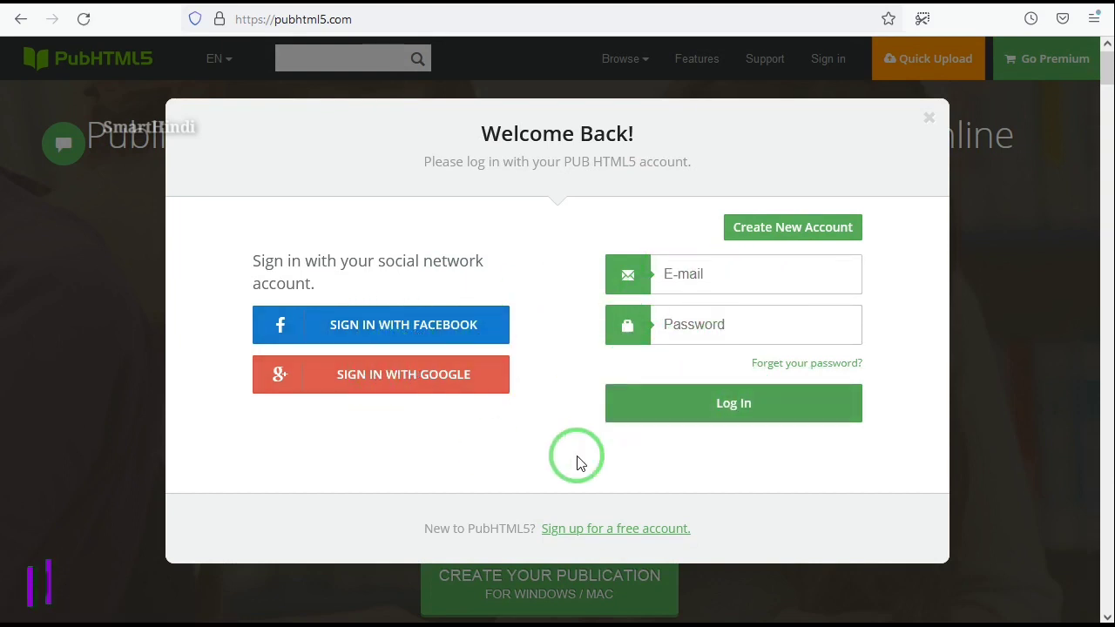
pyautogui.click(588, 531)
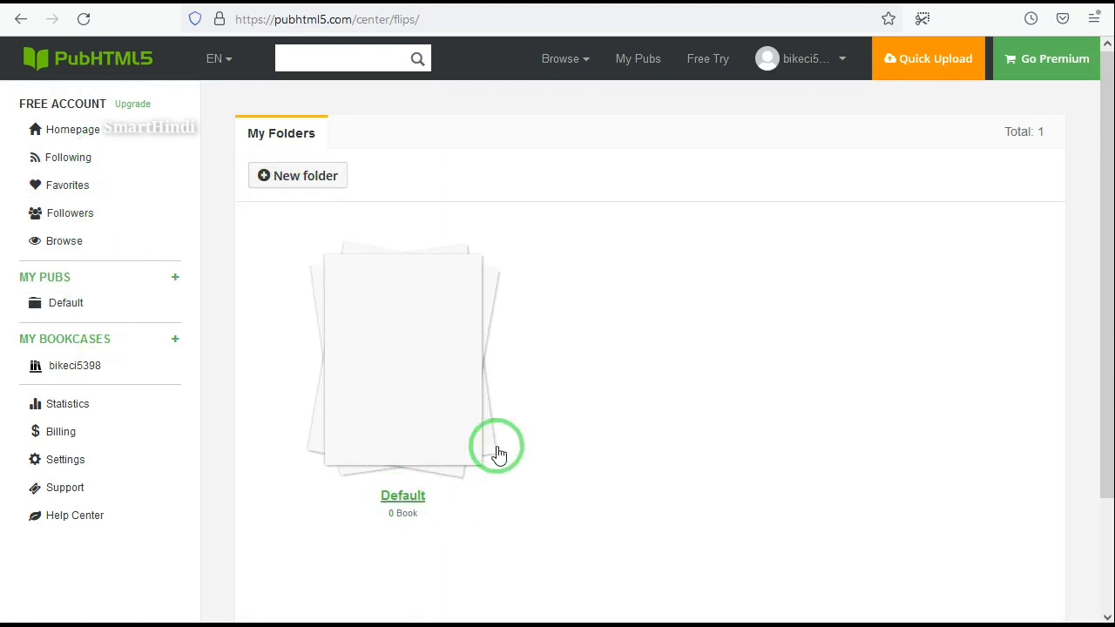
# Step: Open the new account's profile homepage
pyautogui.moveTo(819, 65)
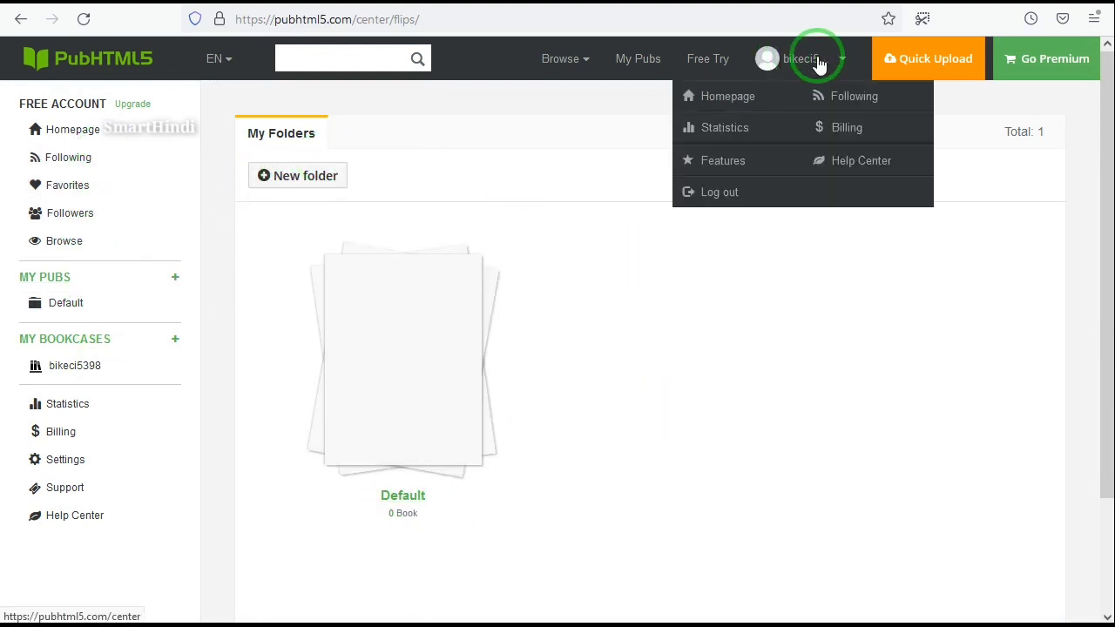
pyautogui.click(727, 96)
pyautogui.scroll(-2, 510, 319)
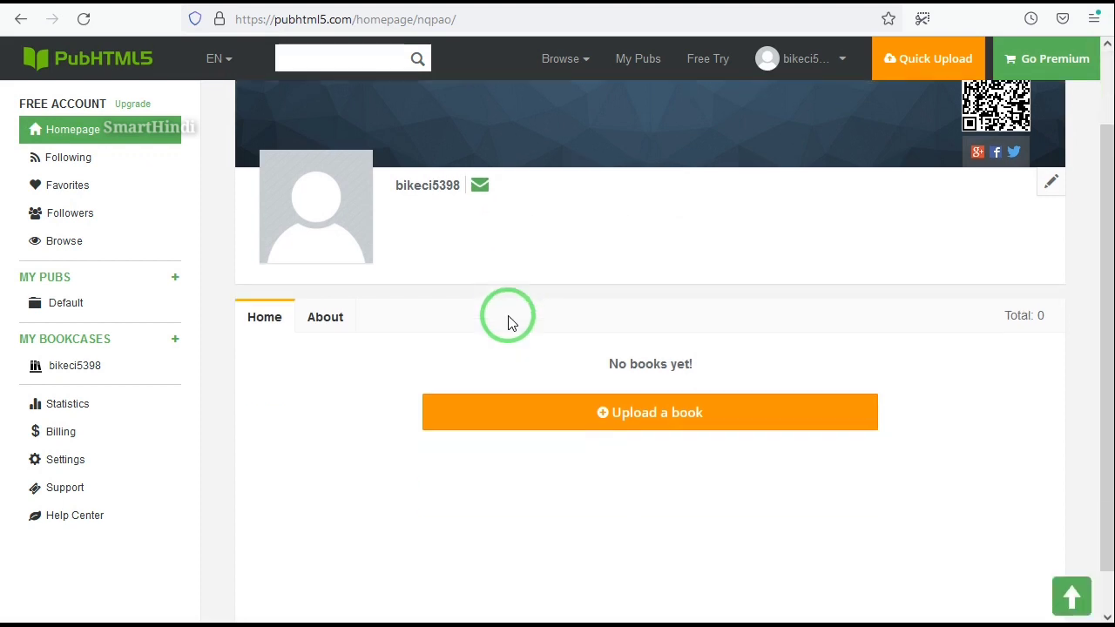
# Step: Open the About and Website entries of the profile's About section for editing
pyautogui.click(324, 319)
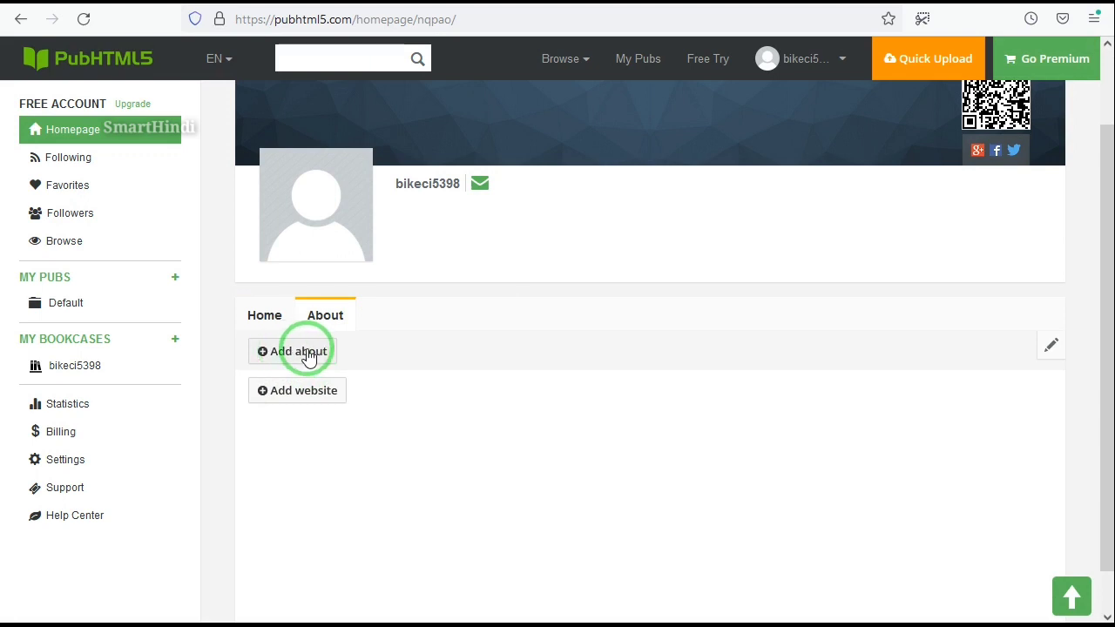
pyautogui.click(307, 355)
pyautogui.scroll(-1, 525, 349)
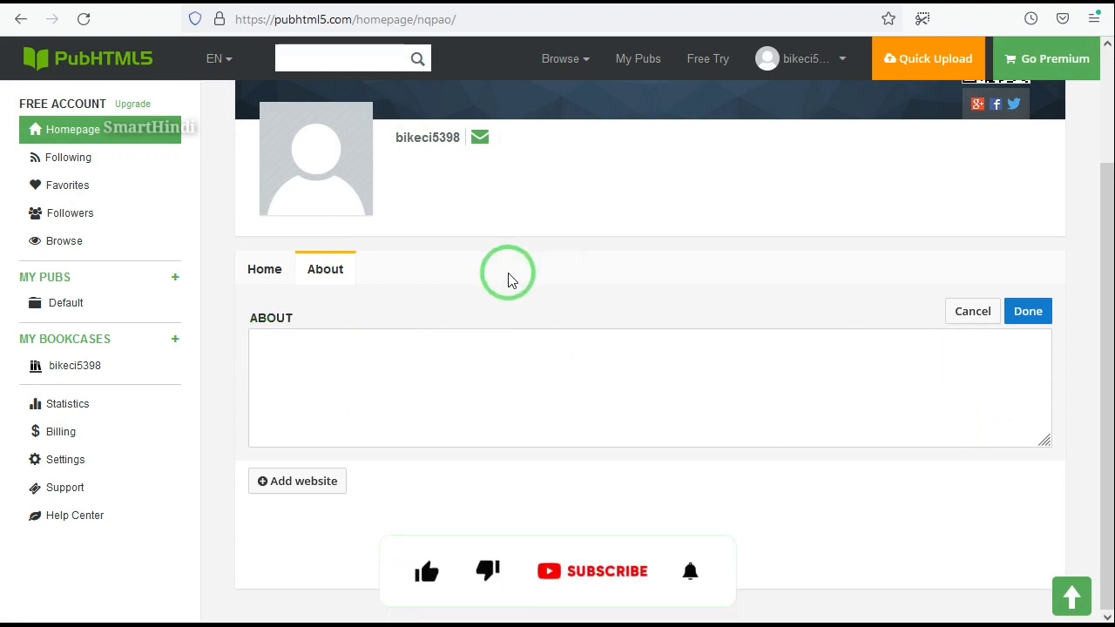
pyautogui.click(310, 487)
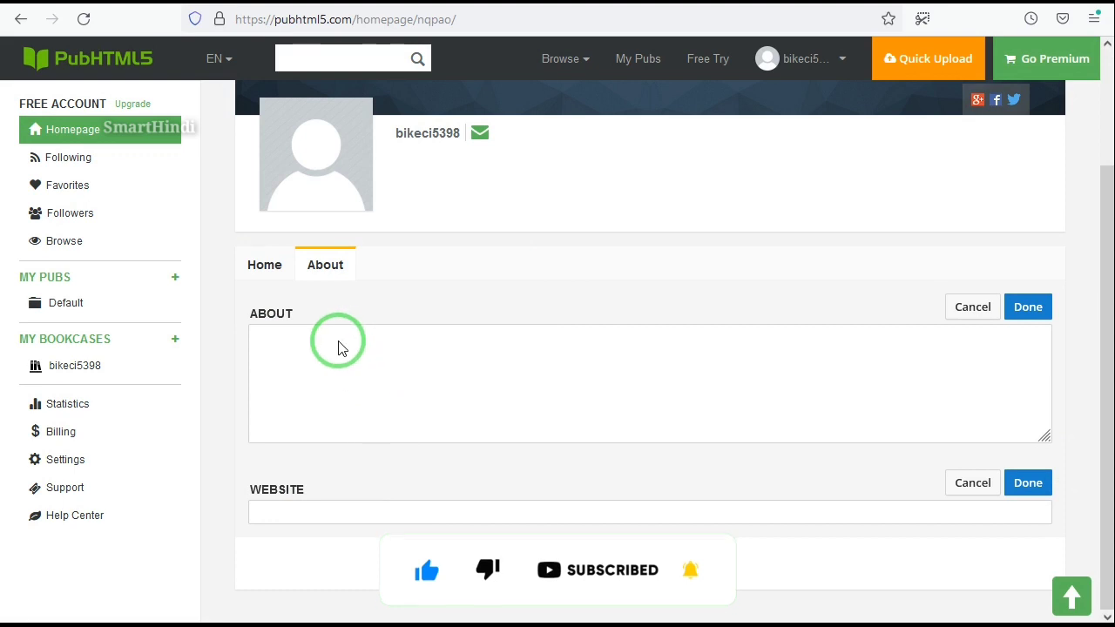
# Step: Upload a new banner image from the Downloads folder and a digital marketing profile picture, and return to the profile's book list
pyautogui.scroll(3, 418, 237)
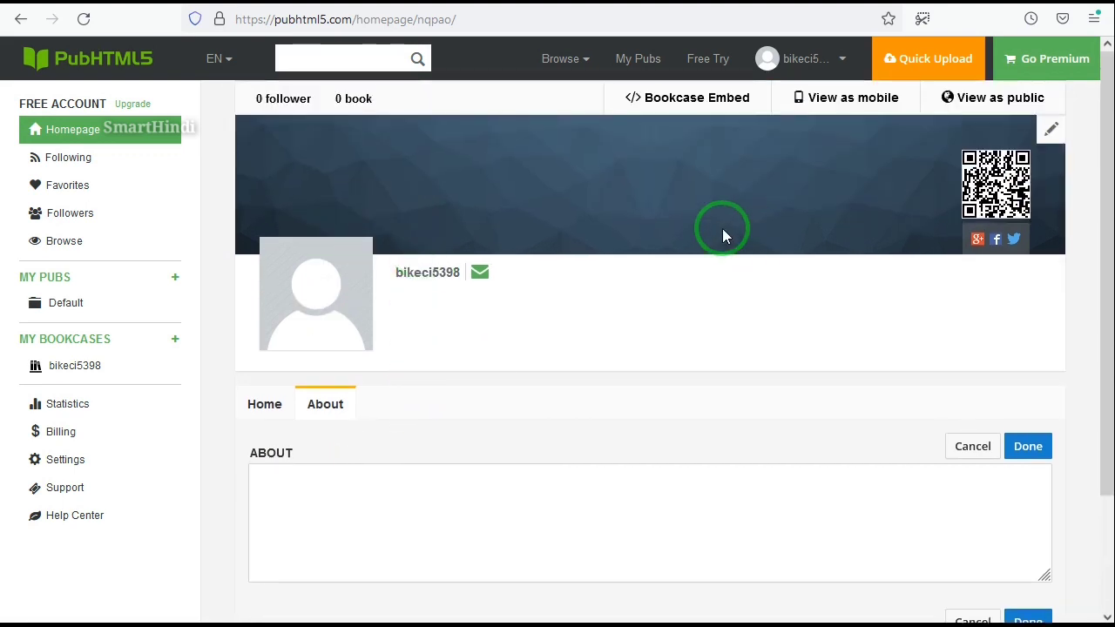
pyautogui.click(1051, 132)
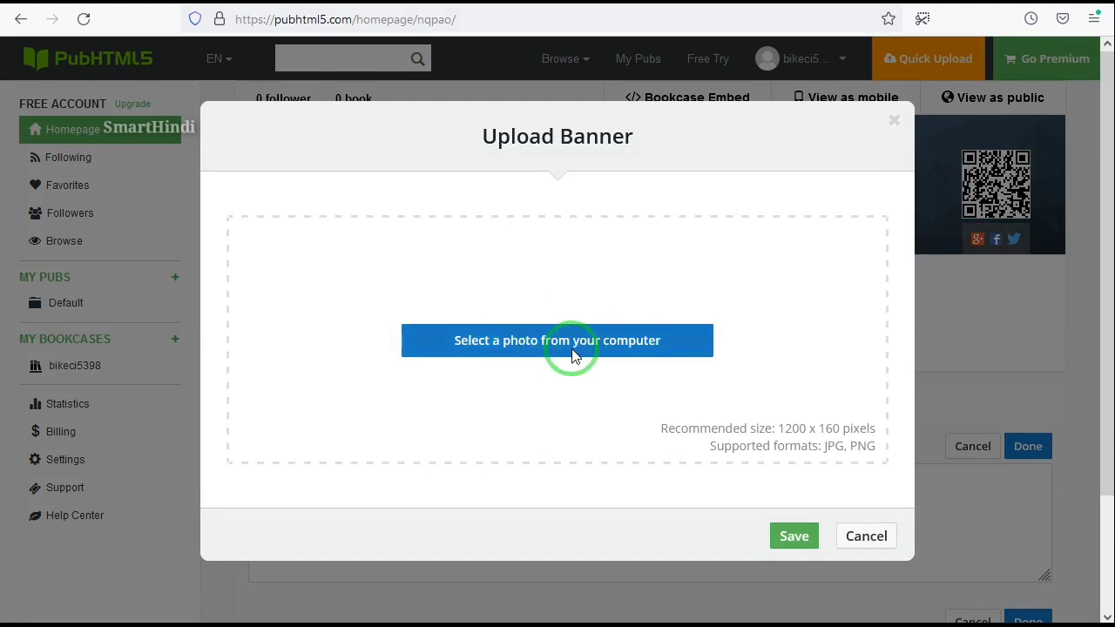
pyautogui.click(585, 298)
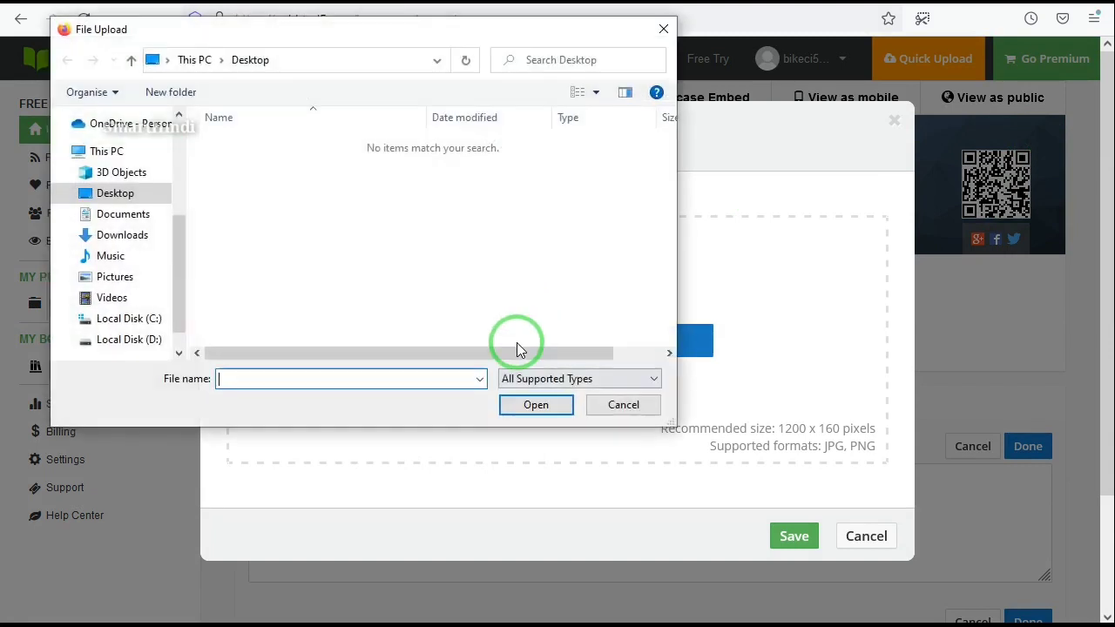
pyautogui.click(124, 237)
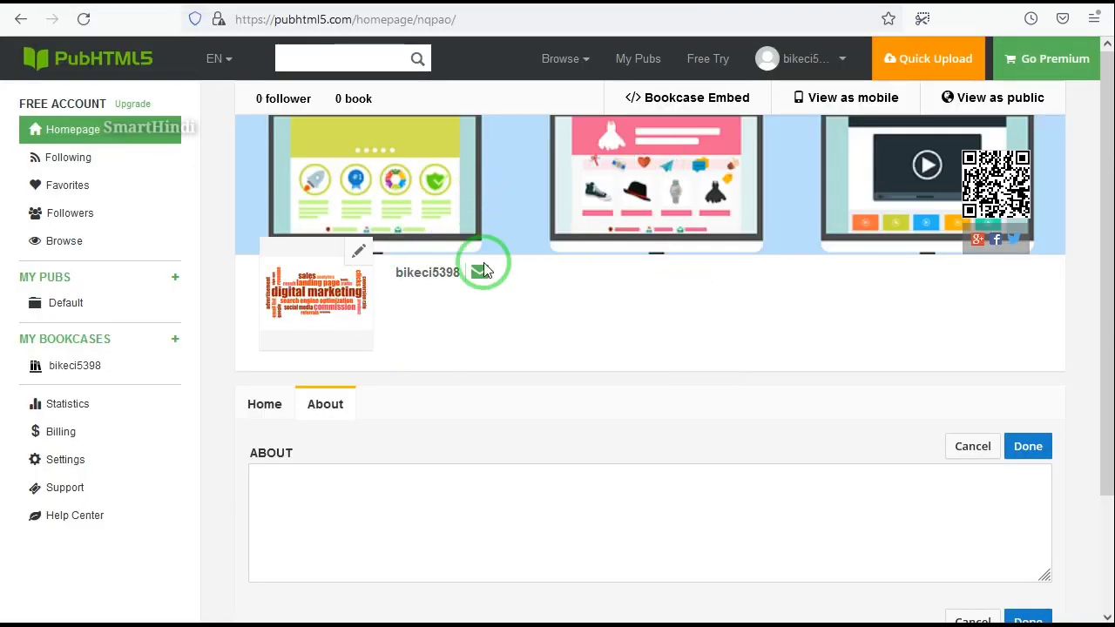
pyautogui.click(283, 402)
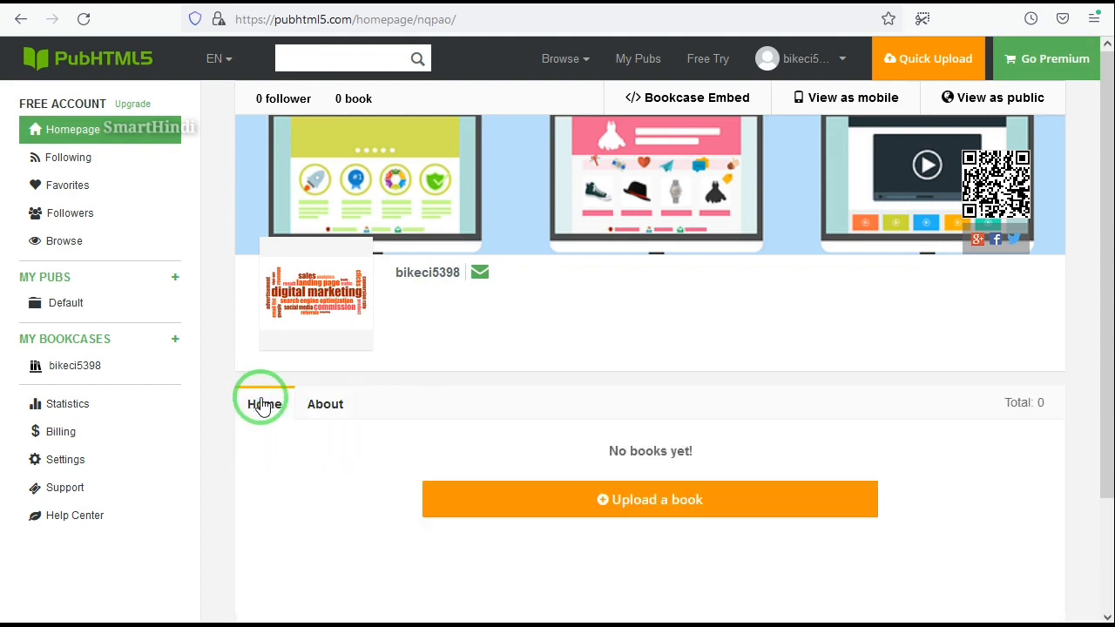
# Step: Open the account's profile settings and enter "I am Blogger & Website Creator" as the About text
pyautogui.scroll(-3, 679, 331)
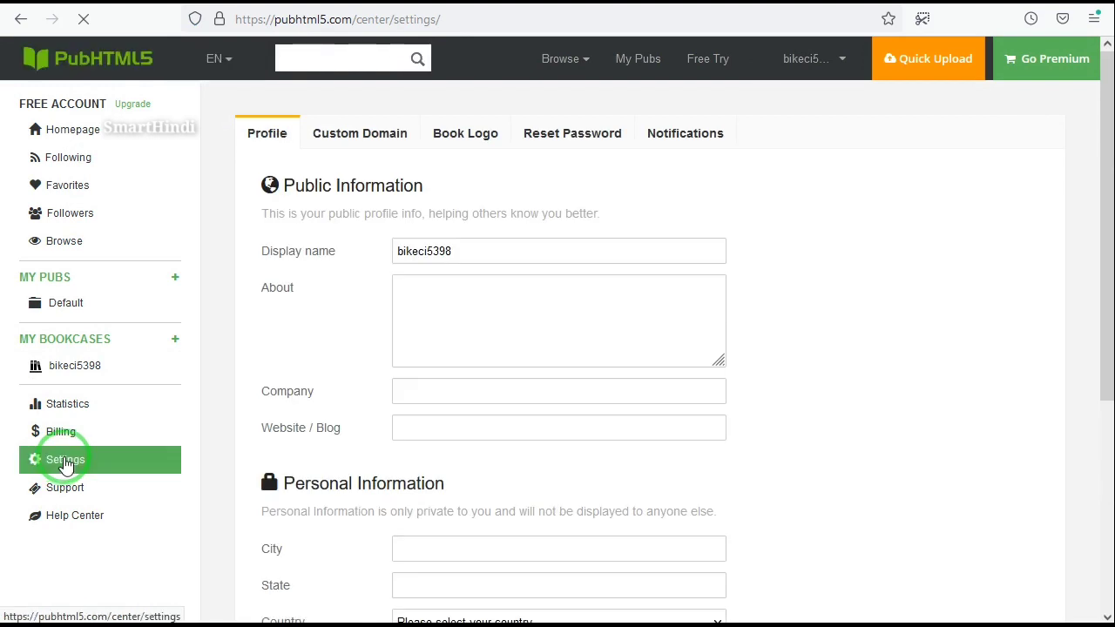
pyautogui.click(443, 320)
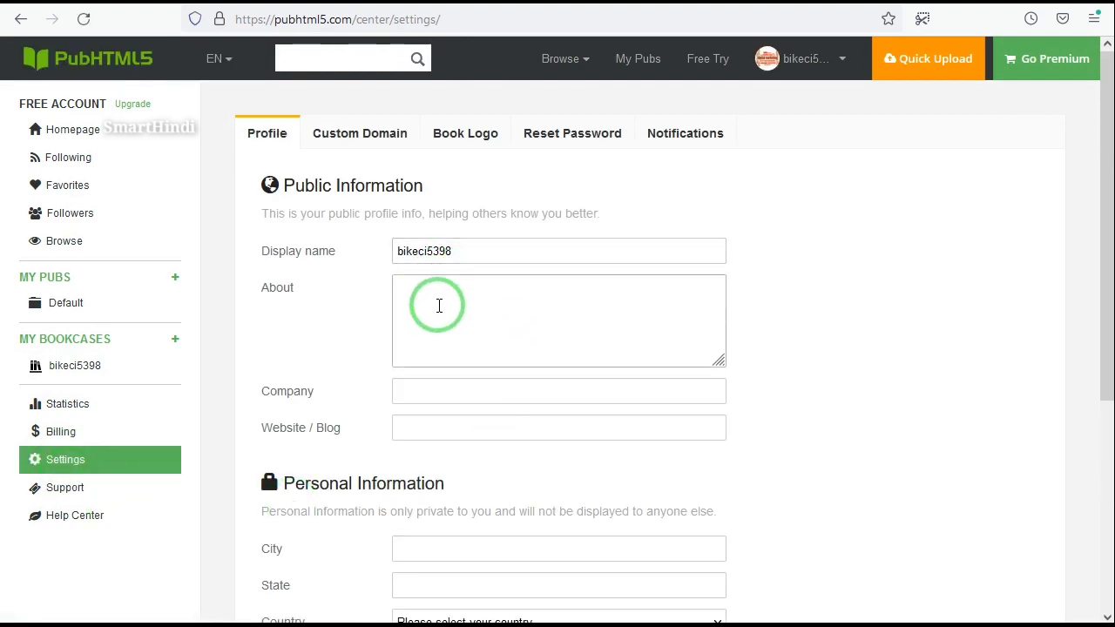
pyautogui.write('I am Blogger & Website Creator')
pyautogui.moveTo(592, 289); pyautogui.dragTo(355, 318)
pyautogui.click(537, 331)
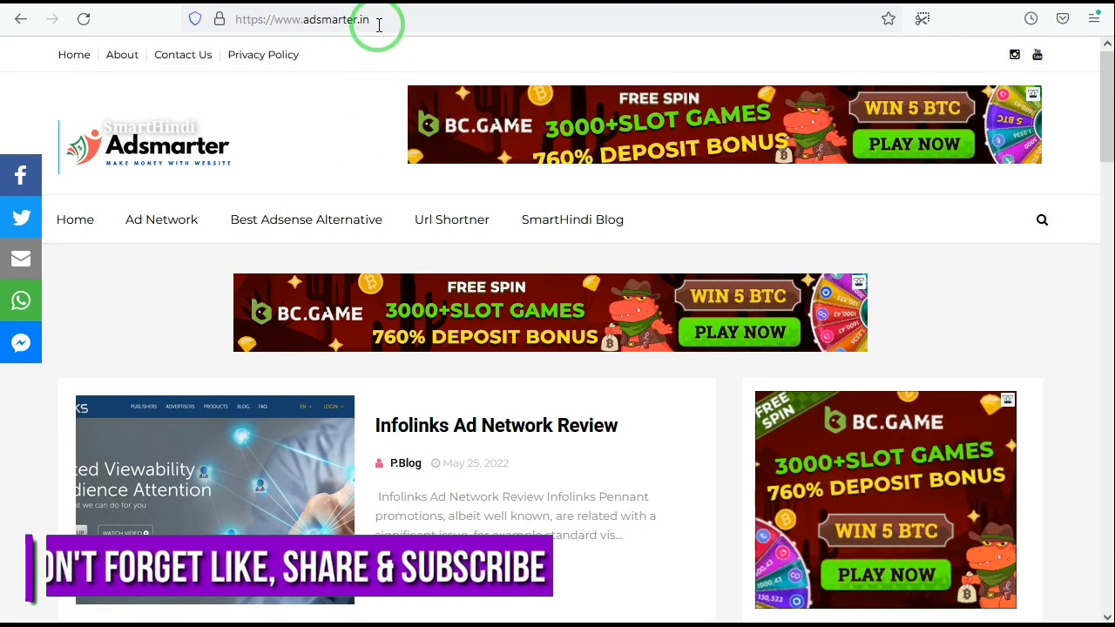
pyautogui.click(262, 19)
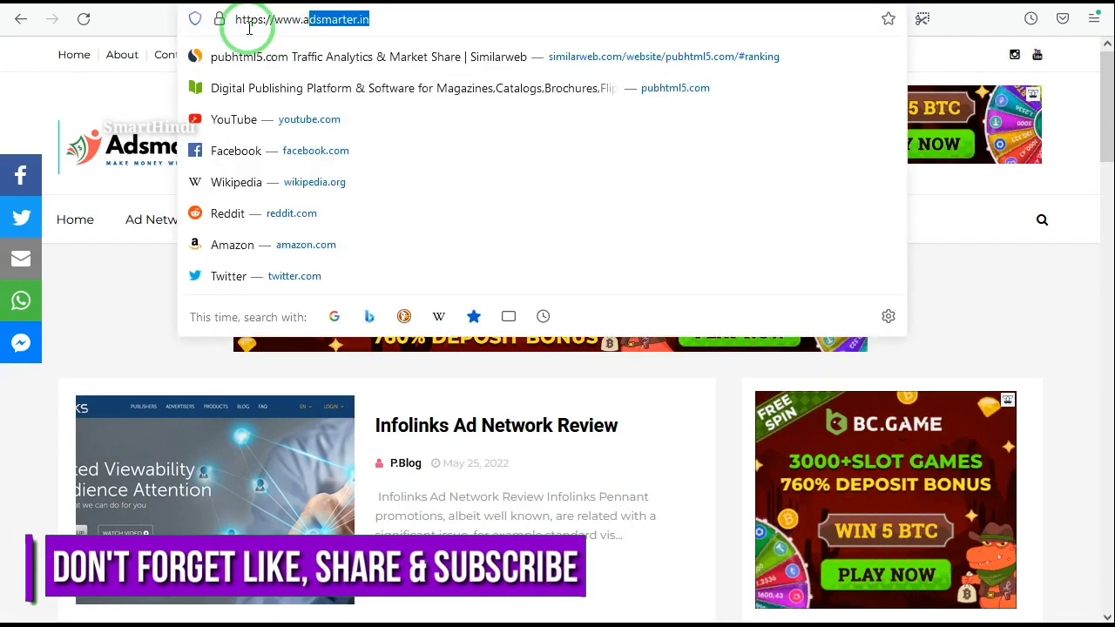
pyautogui.rightClick(296, 22)
pyautogui.click(351, 122)
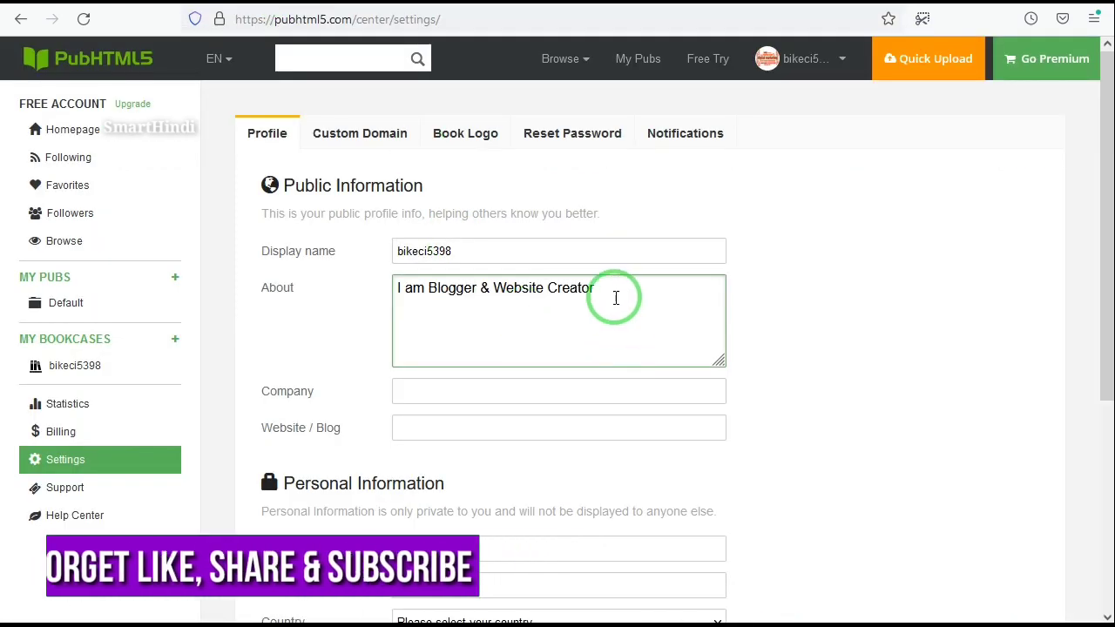
pyautogui.click(608, 296)
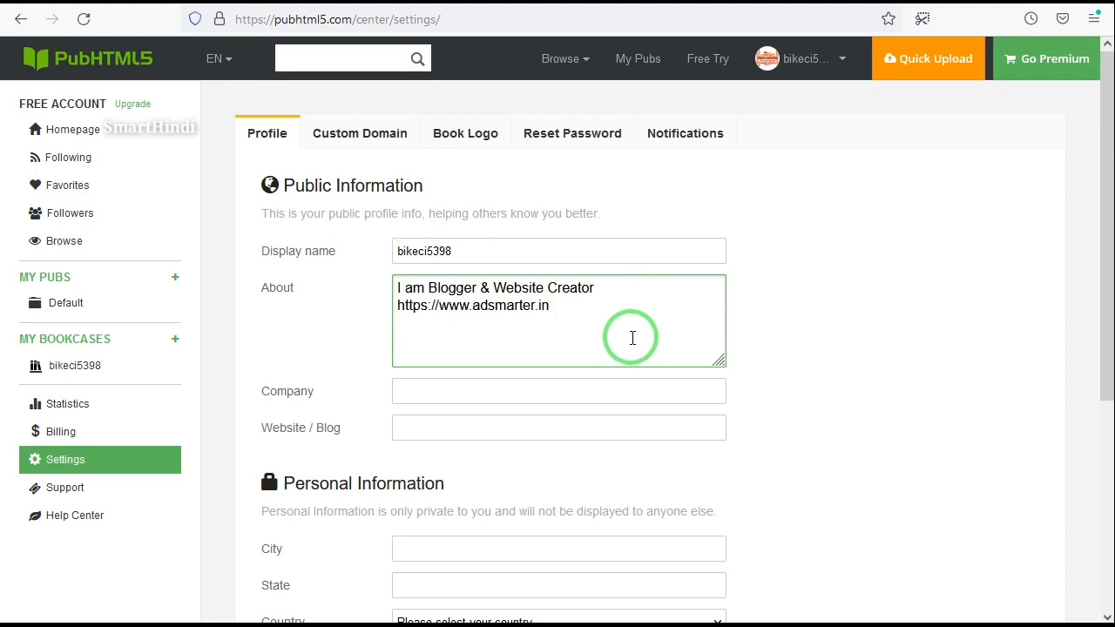
pyautogui.click(452, 400)
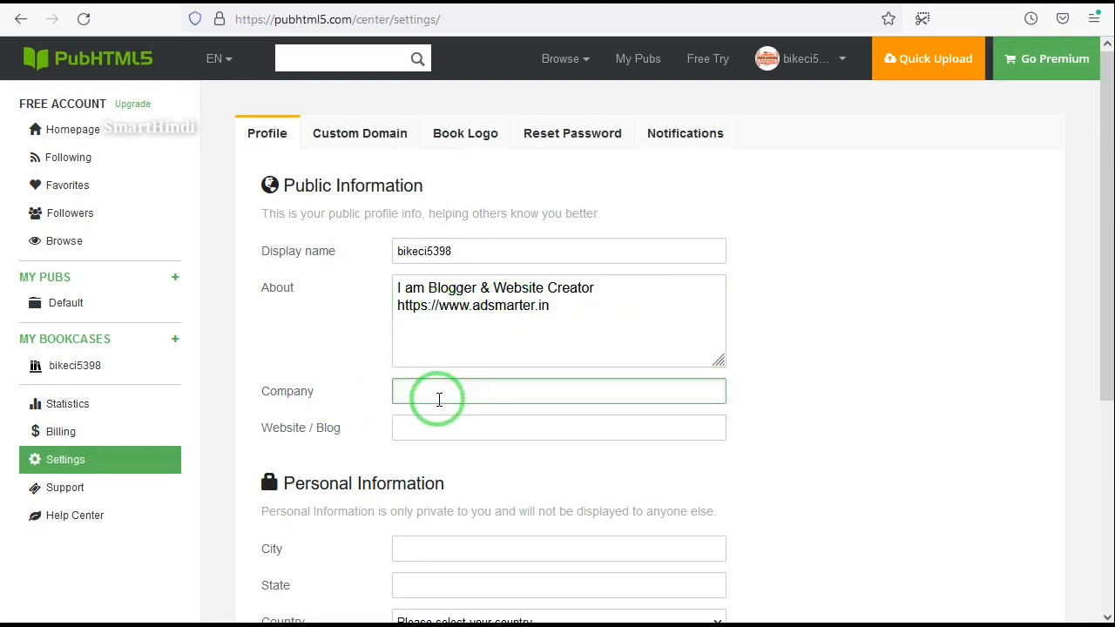
pyautogui.write('adsmarter')
pyautogui.click(418, 429)
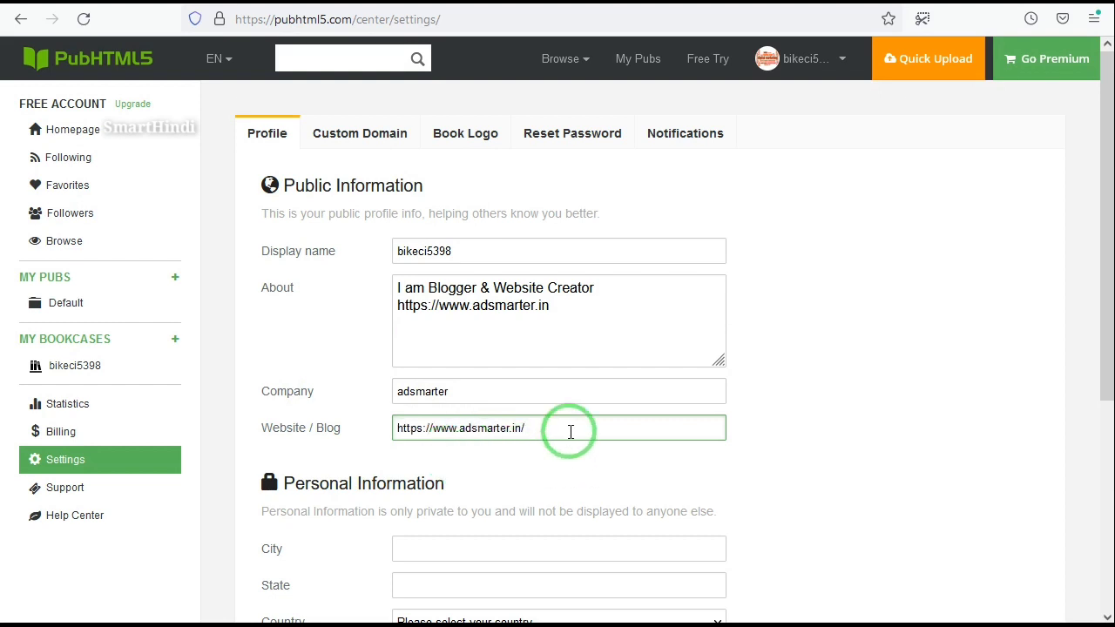
pyautogui.scroll(-4, 530, 430)
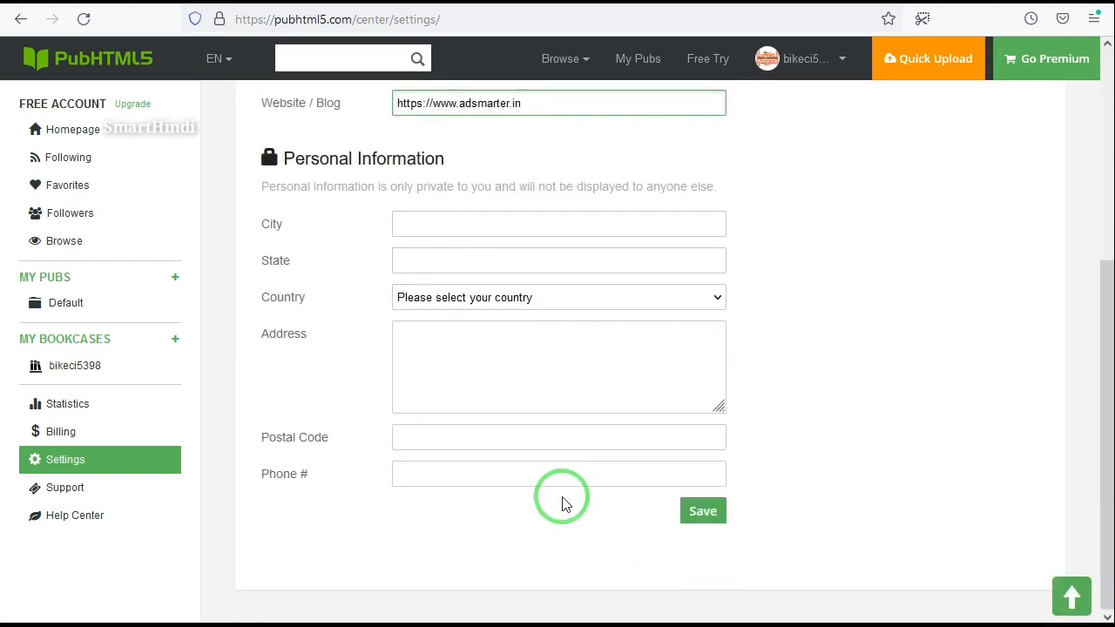
pyautogui.scroll(4, 565, 500)
pyautogui.scroll(-4, 569, 303)
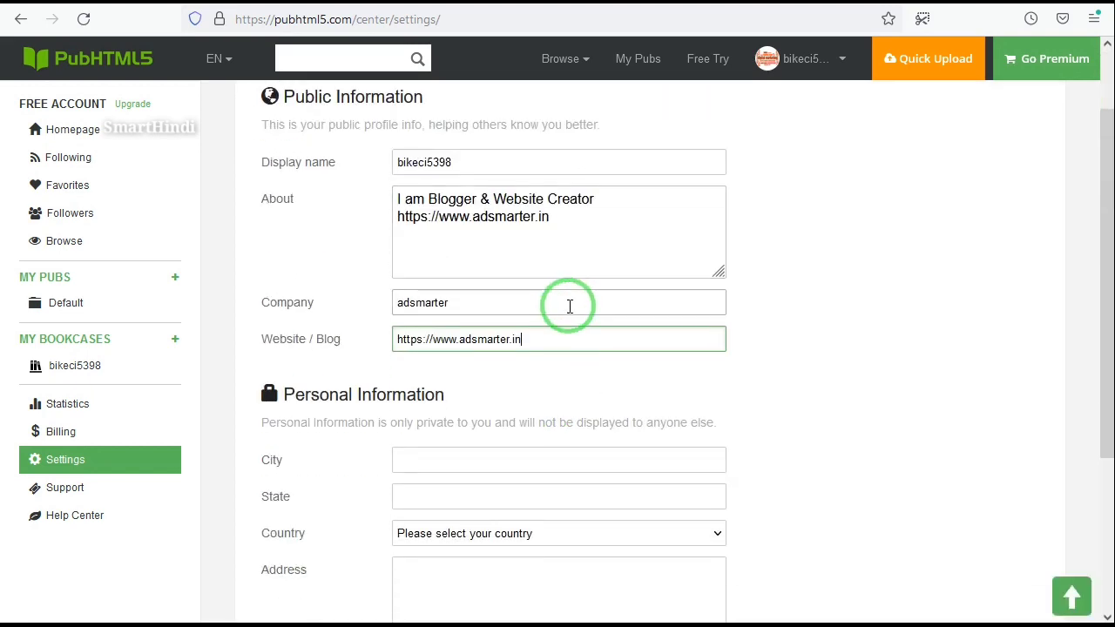
pyautogui.click(692, 511)
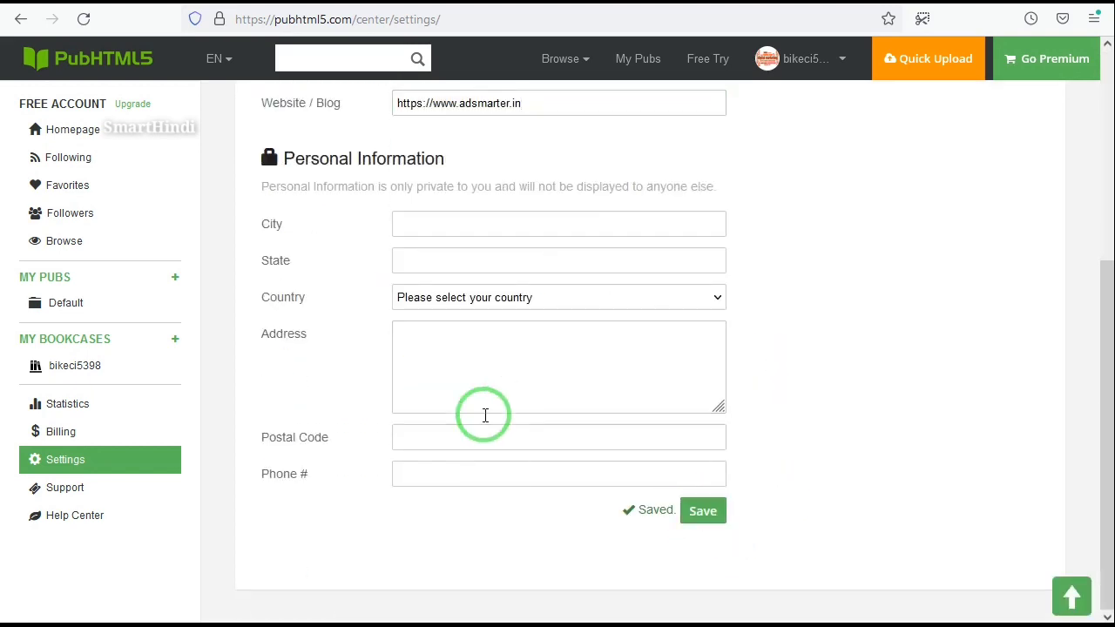
# Step: Return to the profile homepage and start a new book upload into the Default folder
pyautogui.scroll(4, 480, 339)
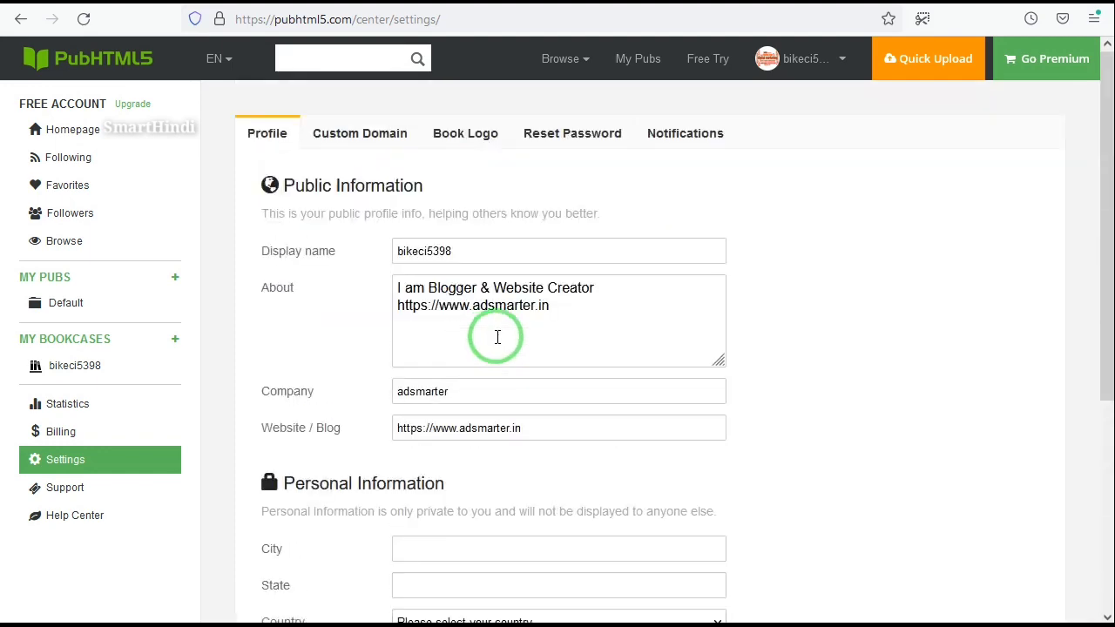
pyautogui.click(836, 58)
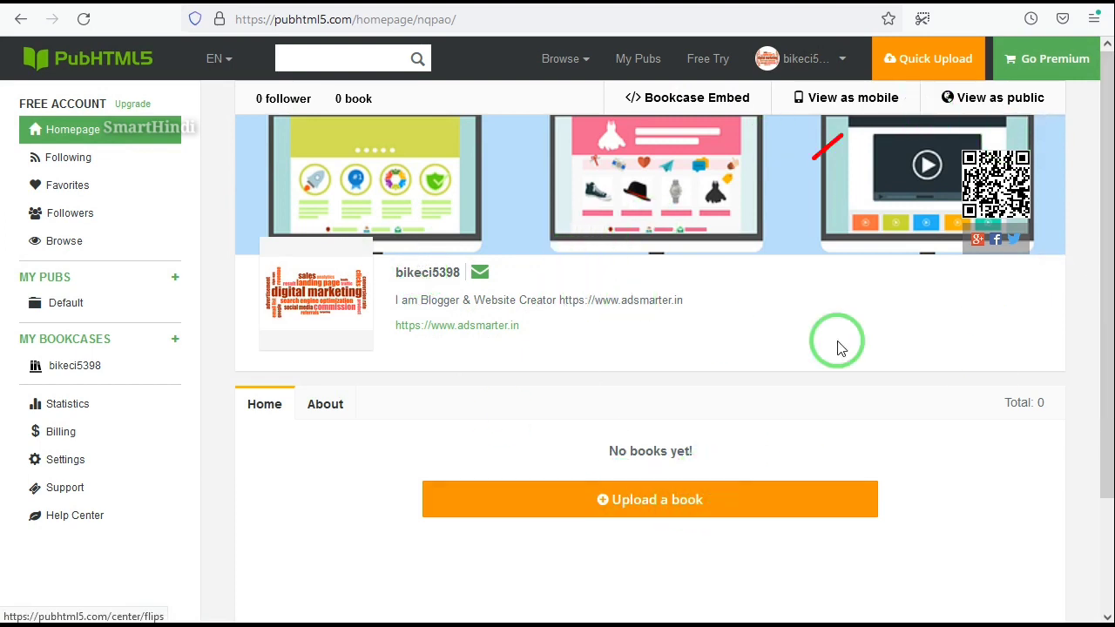
pyautogui.click(936, 61)
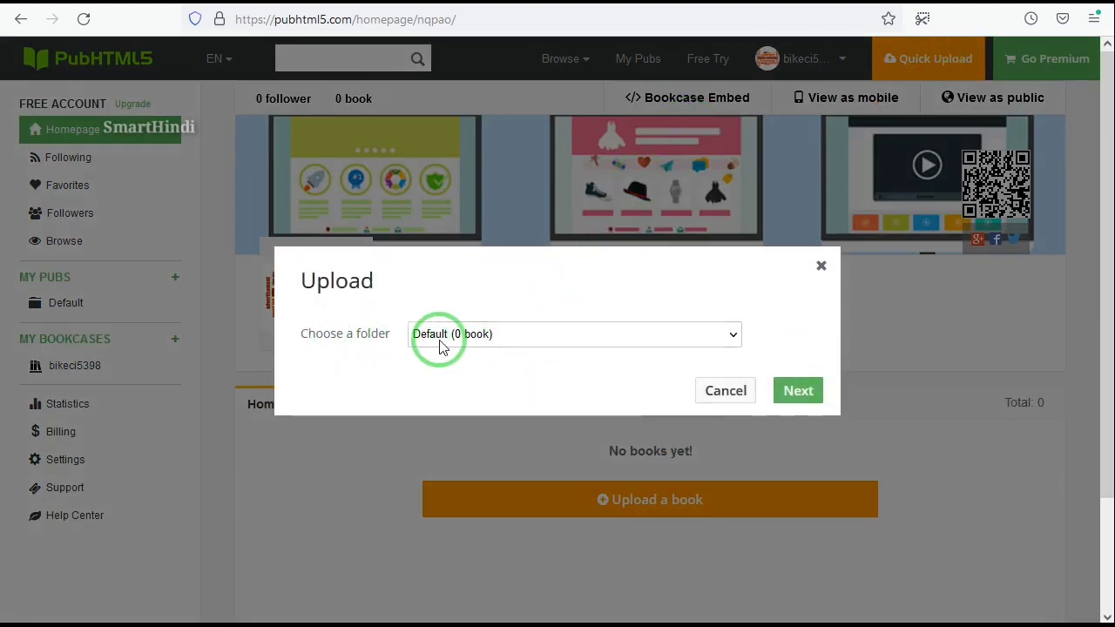
pyautogui.click(520, 340)
pyautogui.click(539, 362)
pyautogui.click(796, 391)
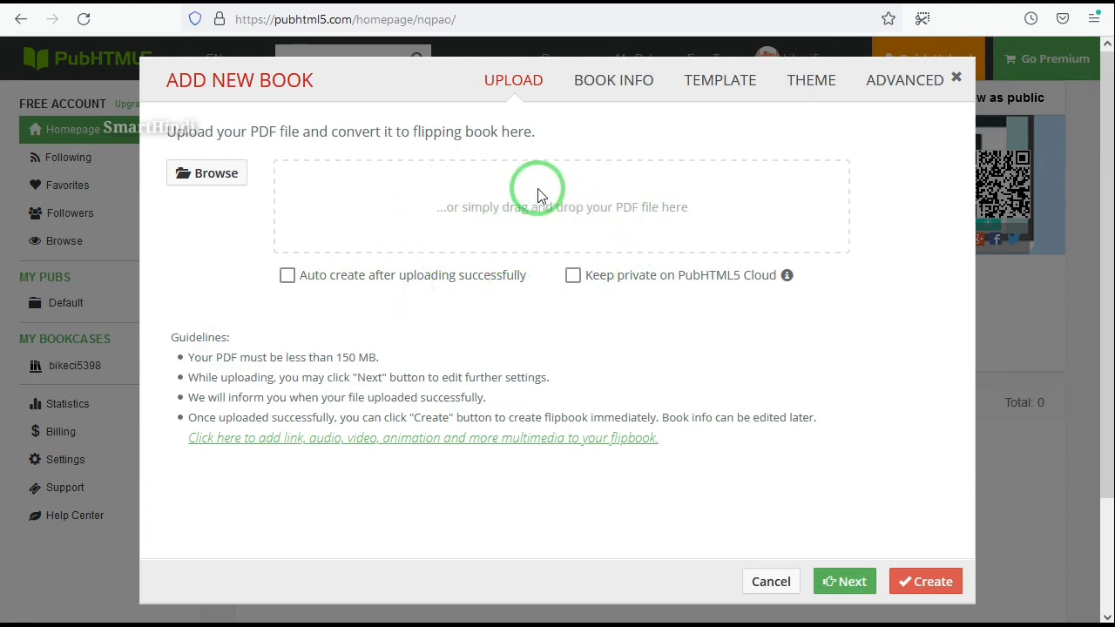
# Step: Switch from the book upload to the blank untitled eBook design in Canva
pyautogui.tripleClick(398, 361)
pyautogui.click(281, 348)
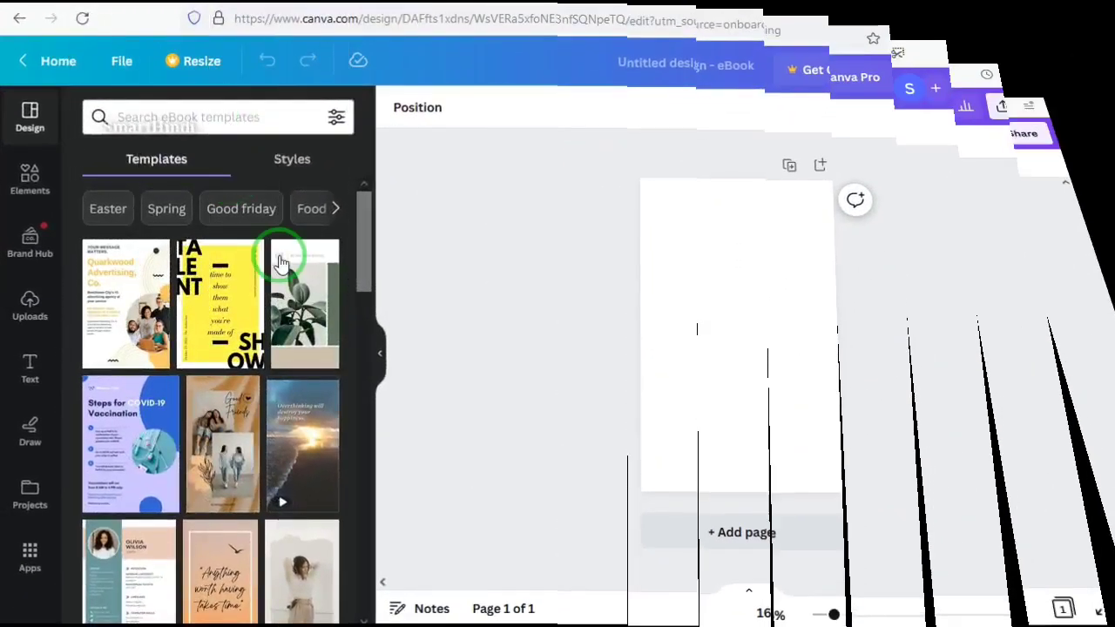
pyautogui.click(828, 371)
pyautogui.click(31, 305)
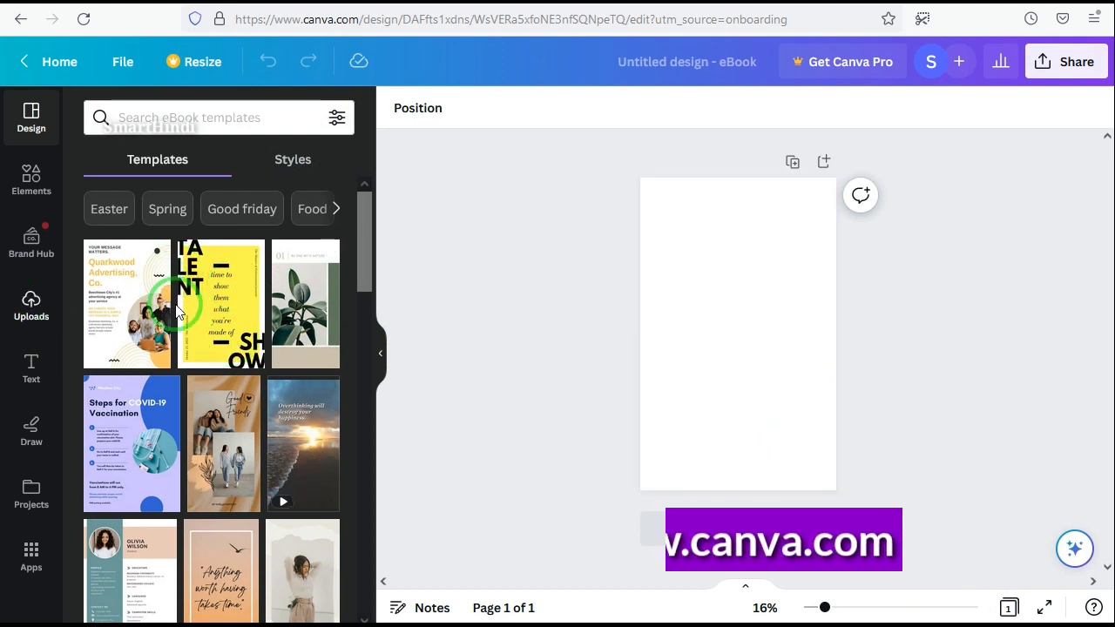
pyautogui.click(129, 296)
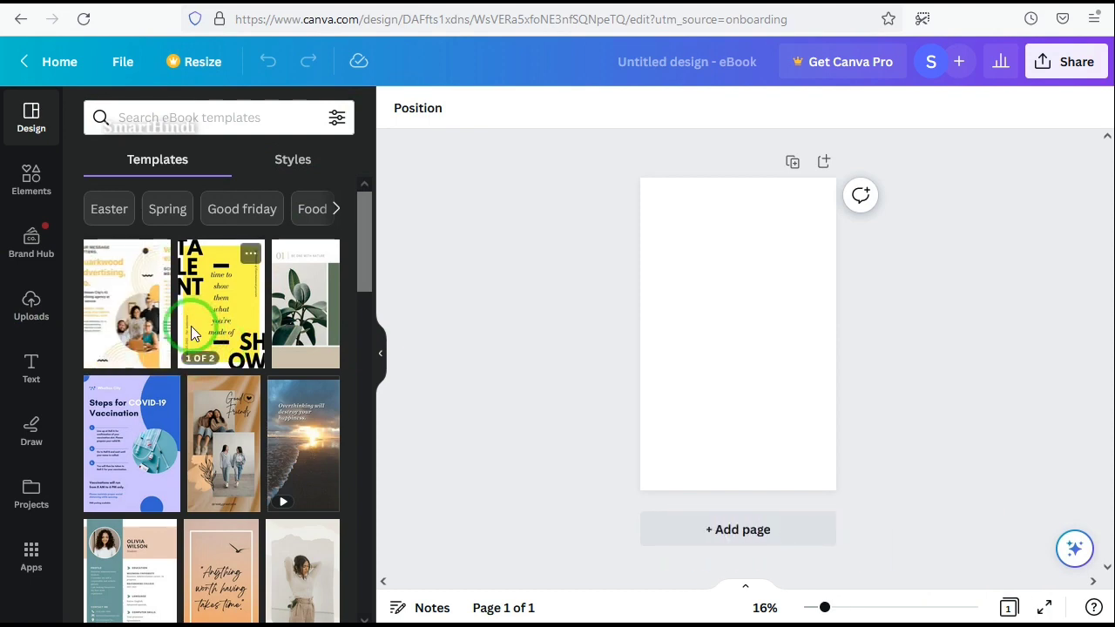
# Step: Apply the first page of the White Yellow and Black Modern Minimalist Advertising Flyer template to the blank page
pyautogui.scroll(-3, 190, 335)
pyautogui.scroll(-4, 188, 339)
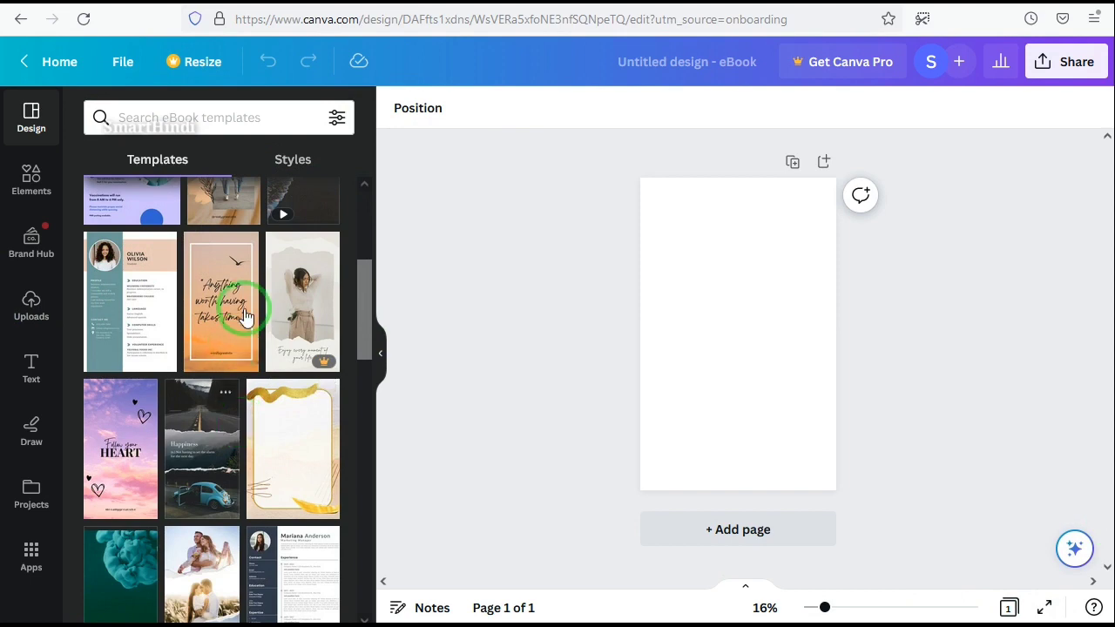
pyautogui.scroll(-6, 239, 340)
pyautogui.scroll(-2, 240, 320)
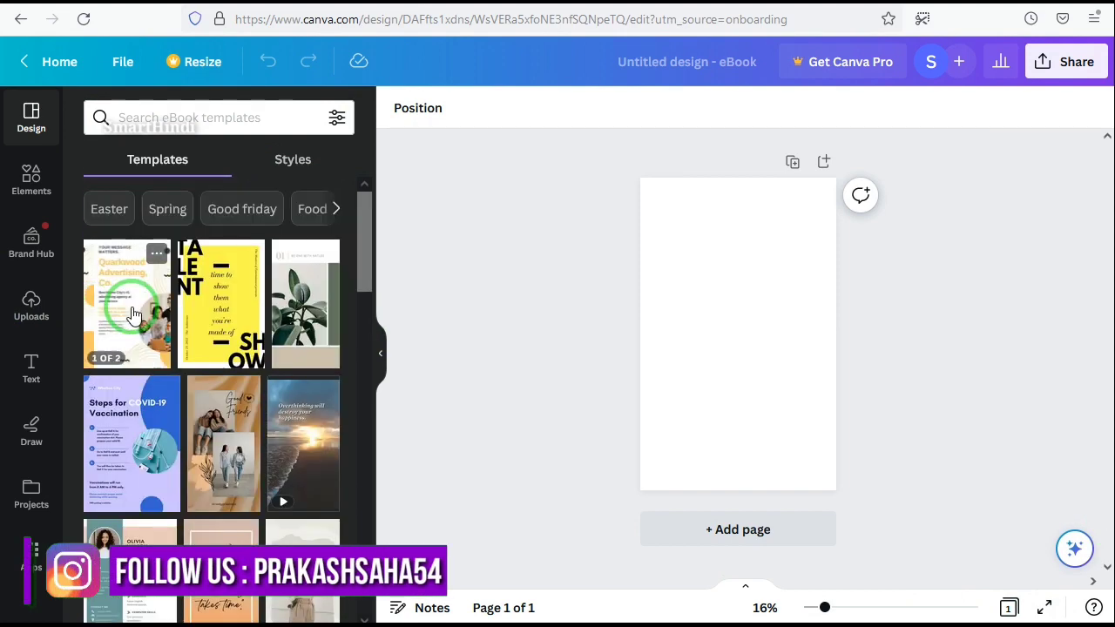
pyautogui.click(132, 315)
pyautogui.click(256, 301)
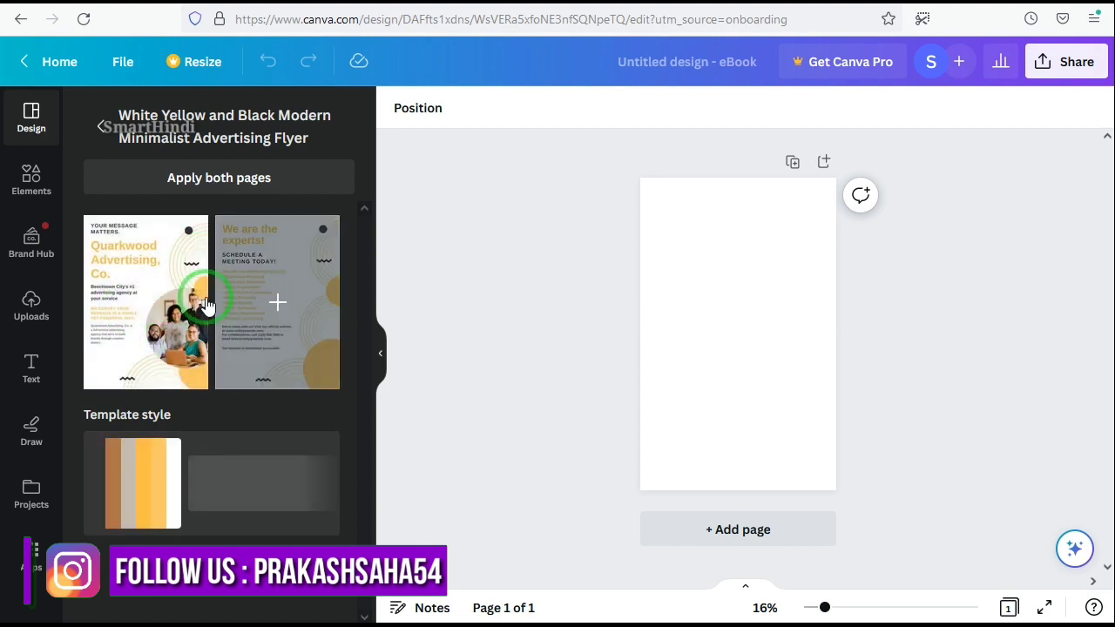
pyautogui.click(181, 302)
pyautogui.click(312, 303)
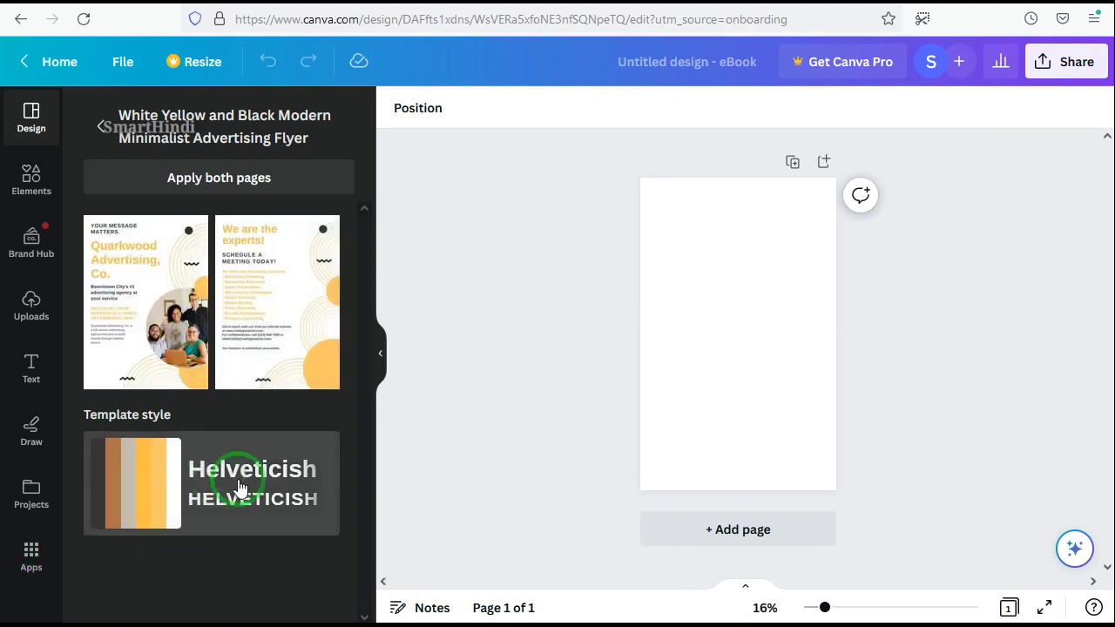
pyautogui.click(171, 317)
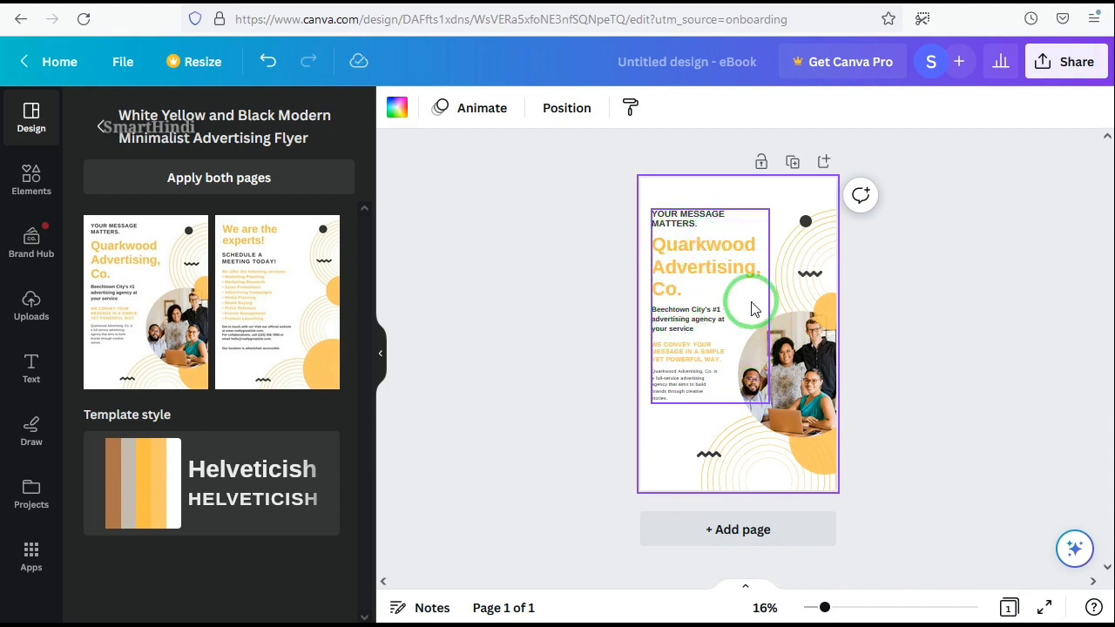
# Step: Remove "Advertising, Co." from the page 1 heading and make it read "Quarkwoodjdjjjjdjh"
pyautogui.click(684, 253)
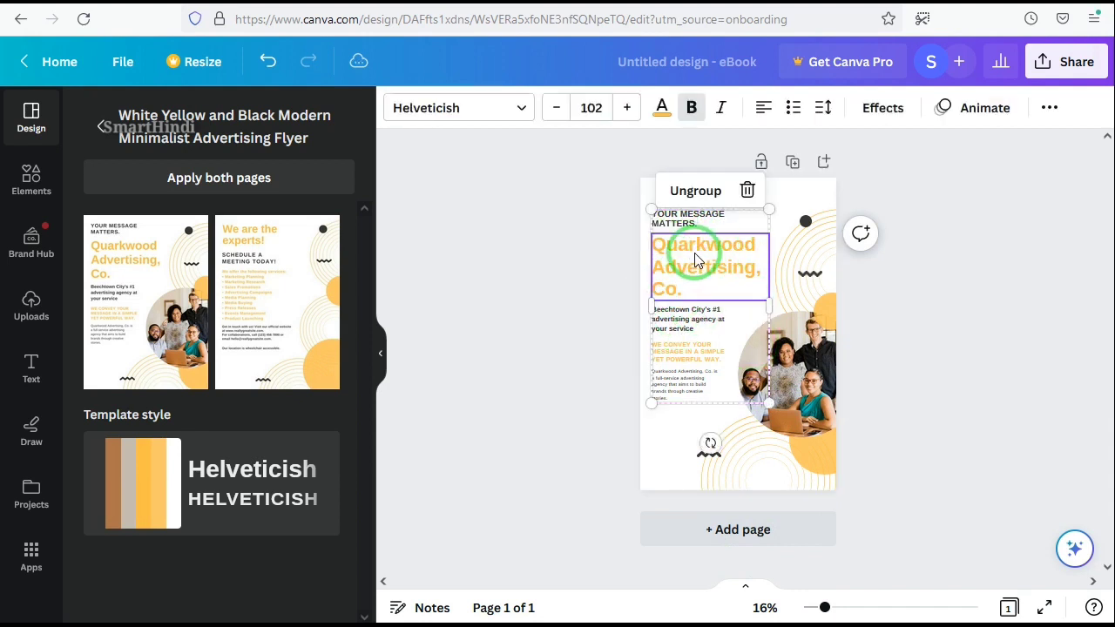
pyautogui.doubleClick(694, 253)
pyautogui.click(694, 285)
pyautogui.press('BackSpace')
pyautogui.press('BackSpace')
pyautogui.press('BackSpace')
pyautogui.press('BackSpace')
pyautogui.press('BackSpace')
pyautogui.press('BackSpace')
pyautogui.press('BackSpace')
pyautogui.press('BackSpace')
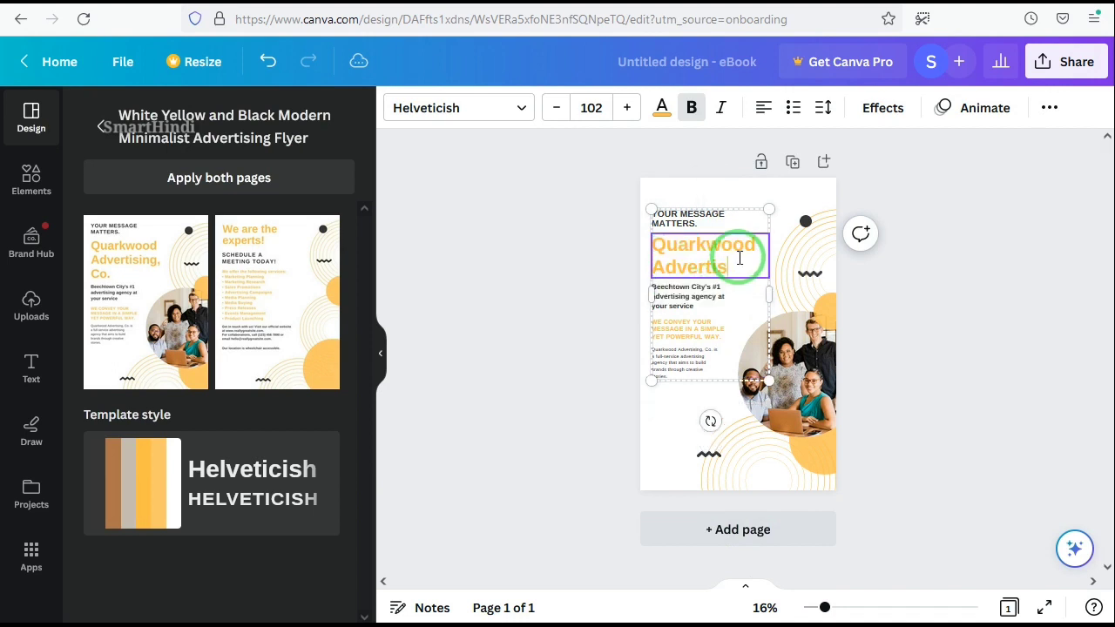
pyautogui.press('BackSpace')
pyautogui.press('BackSpace')
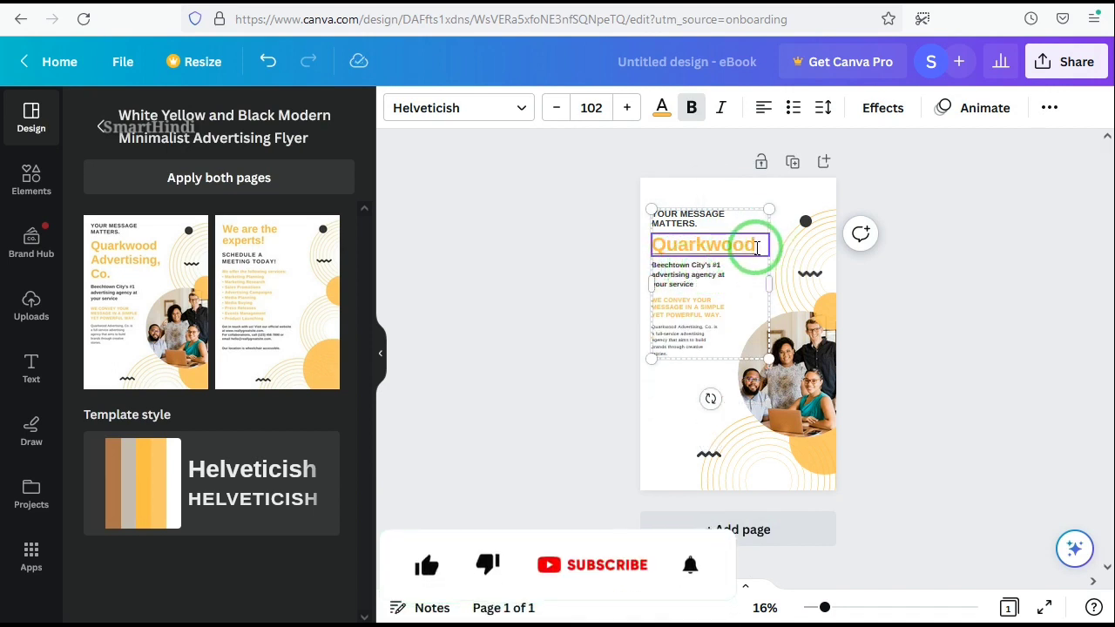
pyautogui.write('djjjjdjh')
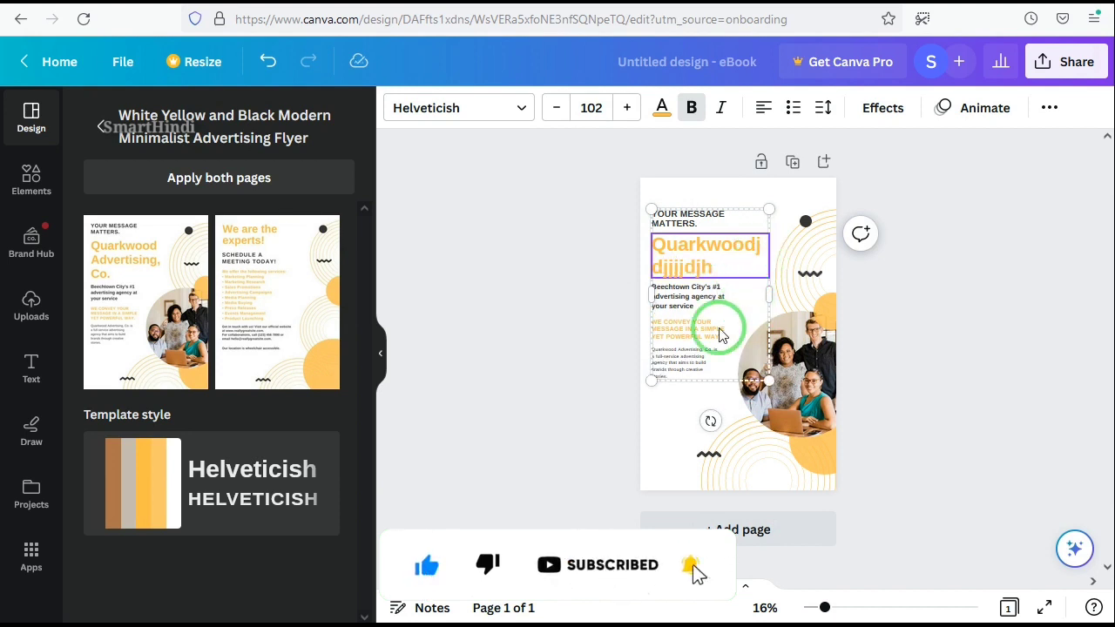
pyautogui.click(653, 301)
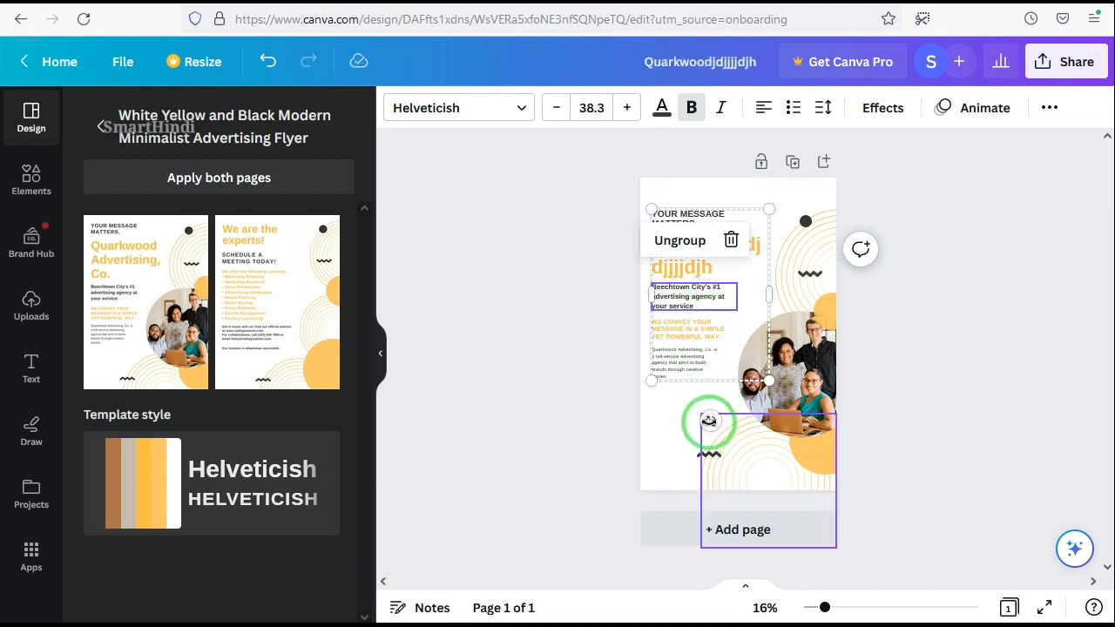
pyautogui.click(707, 368)
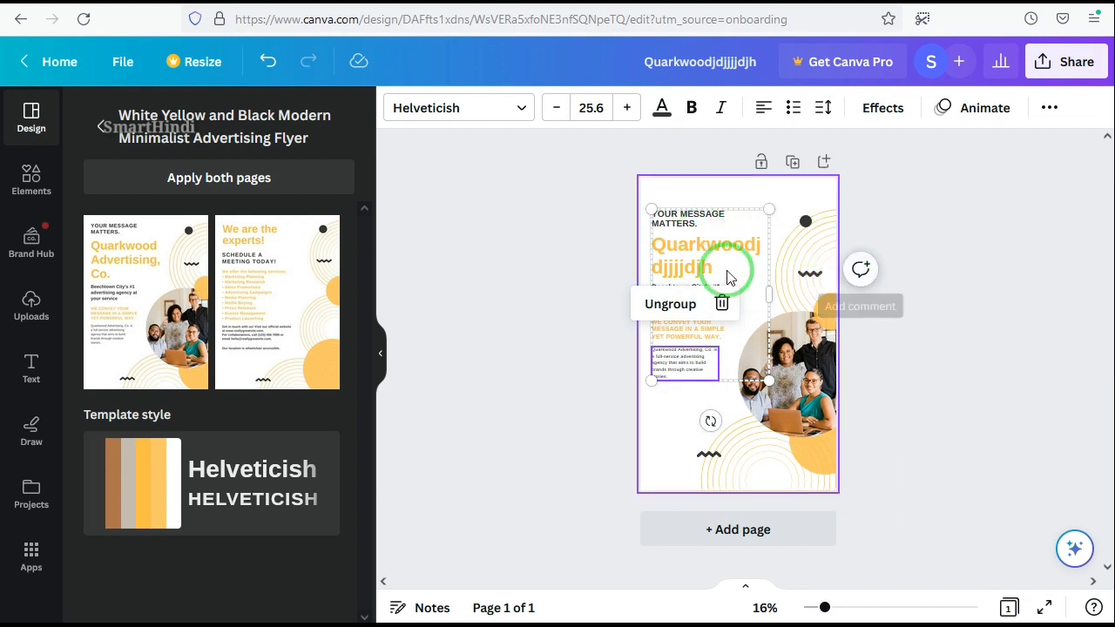
# Step: Add a second page using the template's "We are the experts!" layout and delete its list of services
pyautogui.click(770, 538)
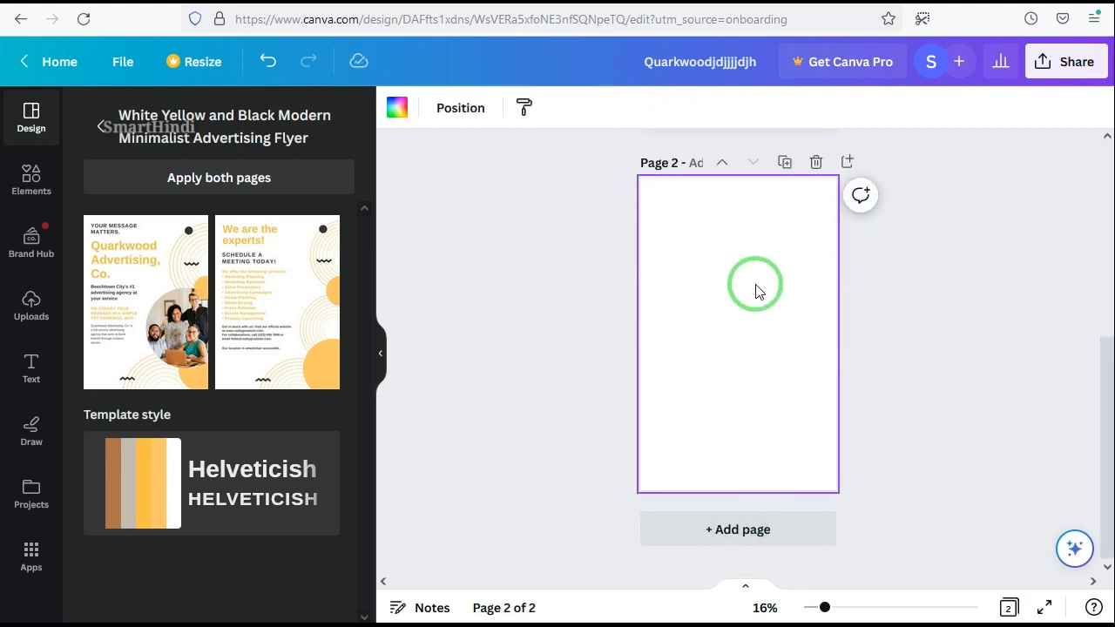
pyautogui.click(279, 311)
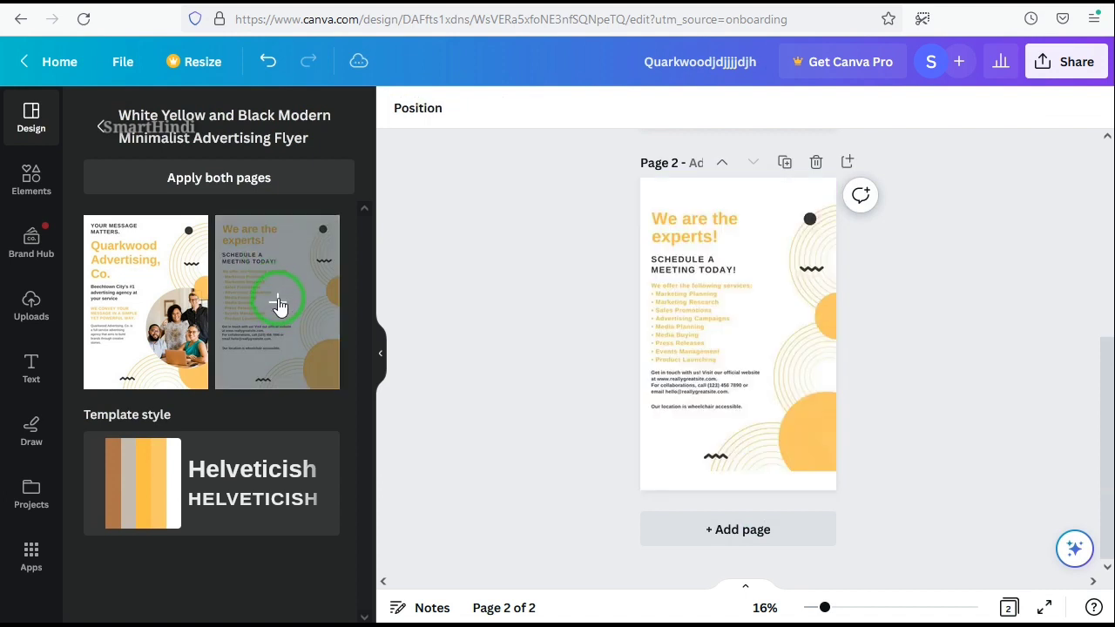
pyautogui.click(731, 365)
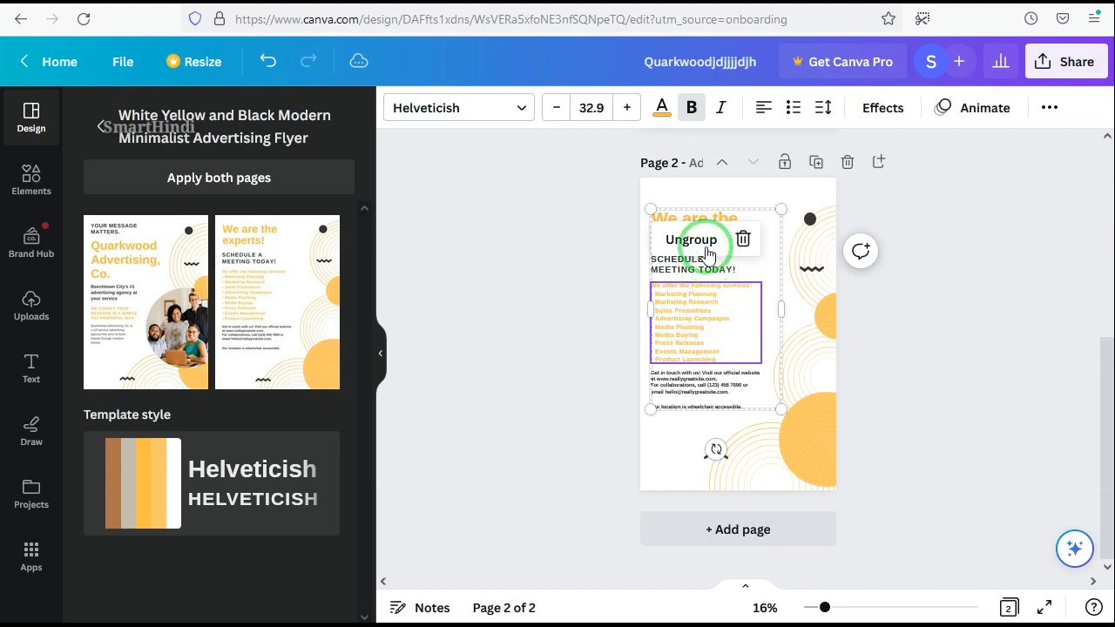
pyautogui.click(745, 242)
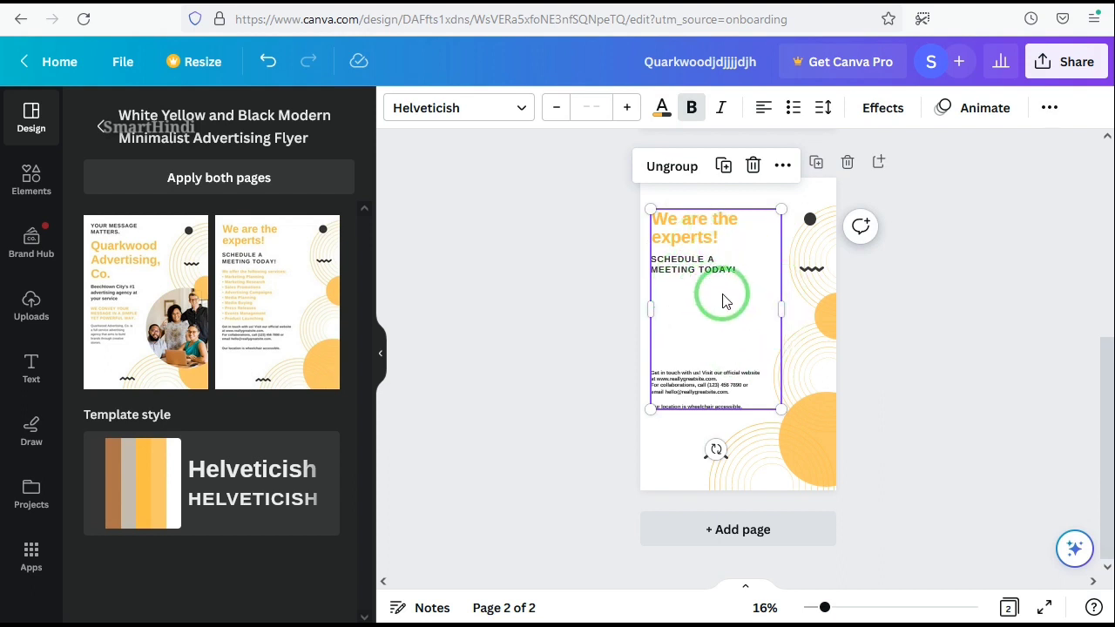
# Step: Add a text box to page 2, place it below the contact details and scale its text down to size 87.8
pyautogui.click(32, 182)
pyautogui.click(35, 373)
pyautogui.click(254, 273)
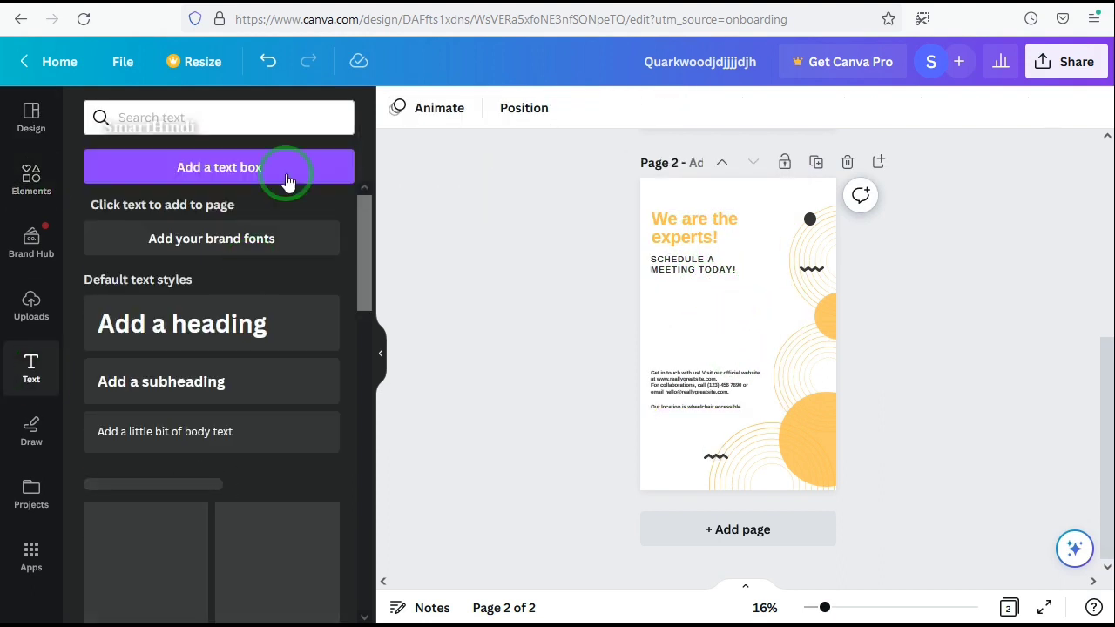
pyautogui.click(219, 171)
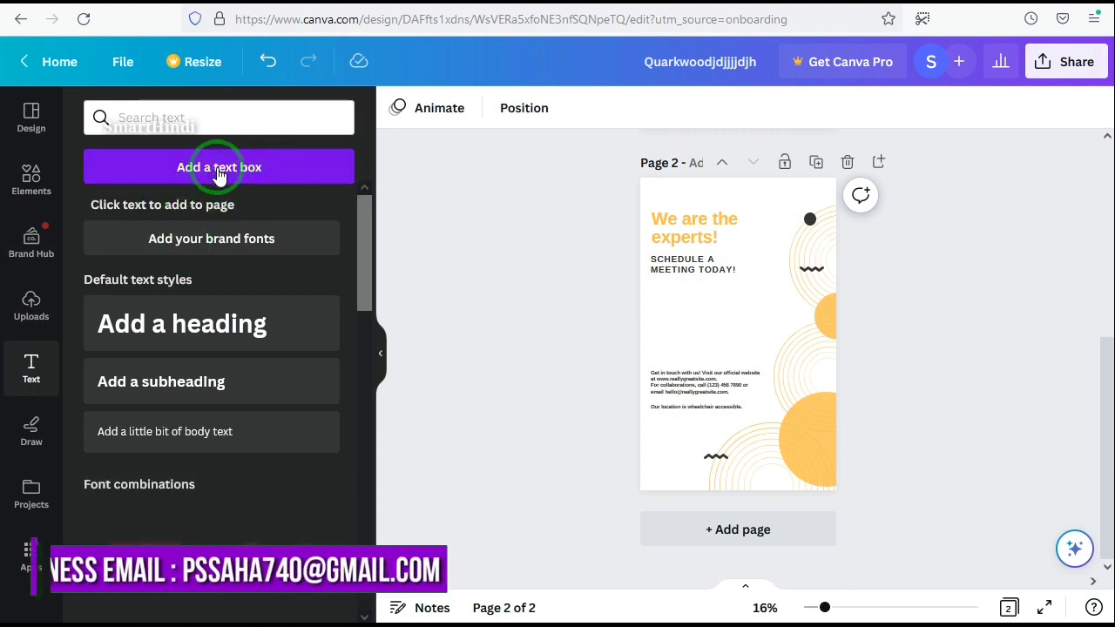
pyautogui.click(740, 325)
pyautogui.click(767, 340)
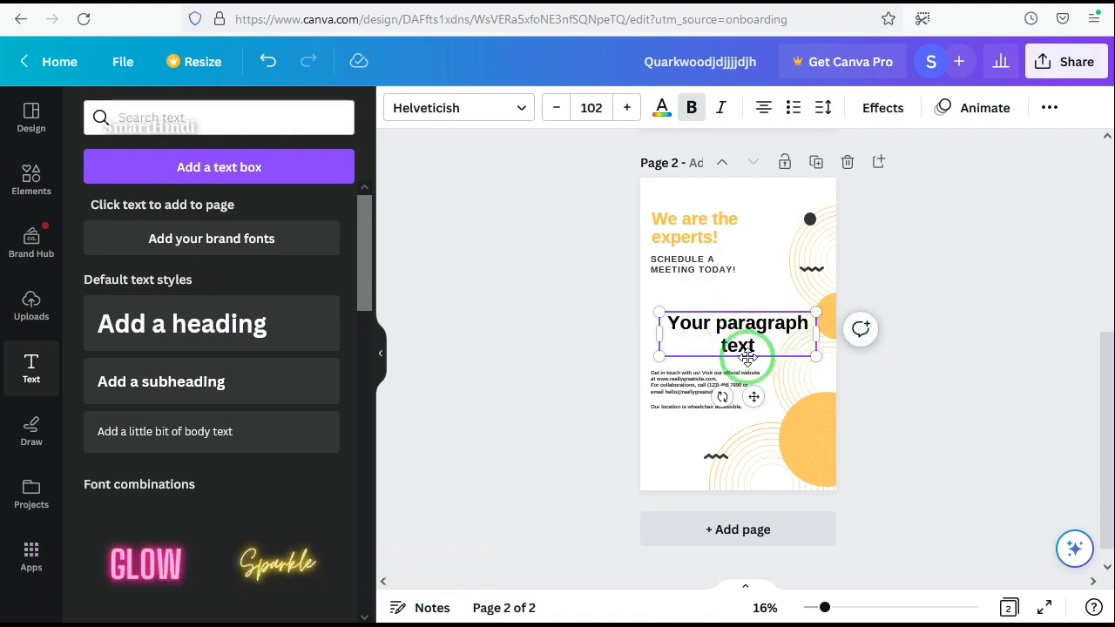
pyautogui.moveTo(747, 358); pyautogui.dragTo(742, 466)
pyautogui.click(808, 459)
pyautogui.moveTo(809, 459); pyautogui.dragTo(766, 449)
pyautogui.doubleClick(730, 433)
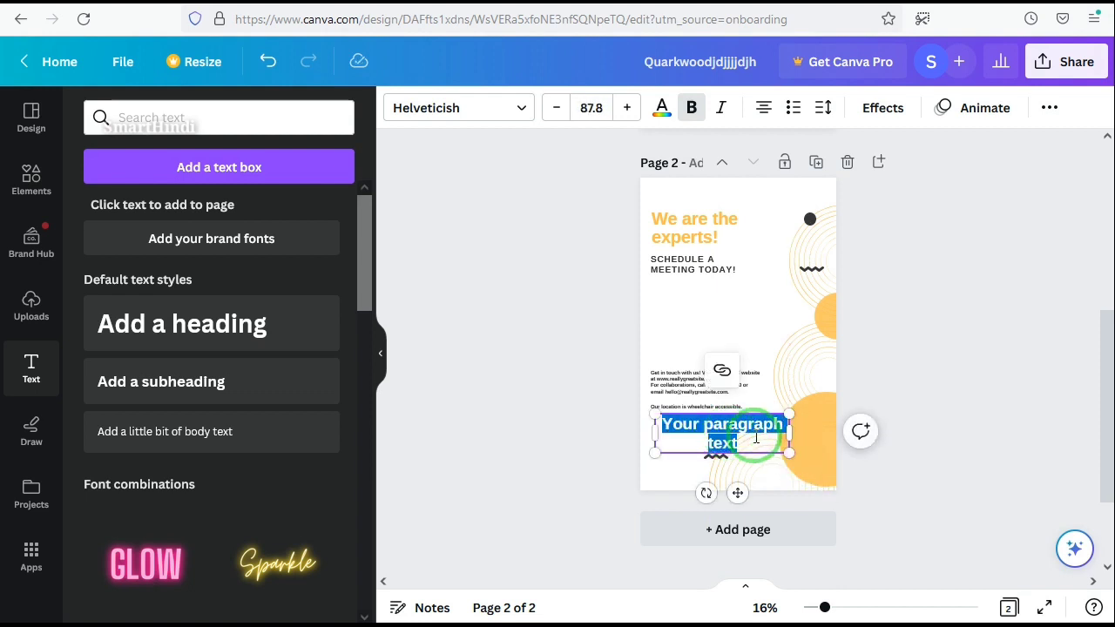
pyautogui.press('BackSpace')
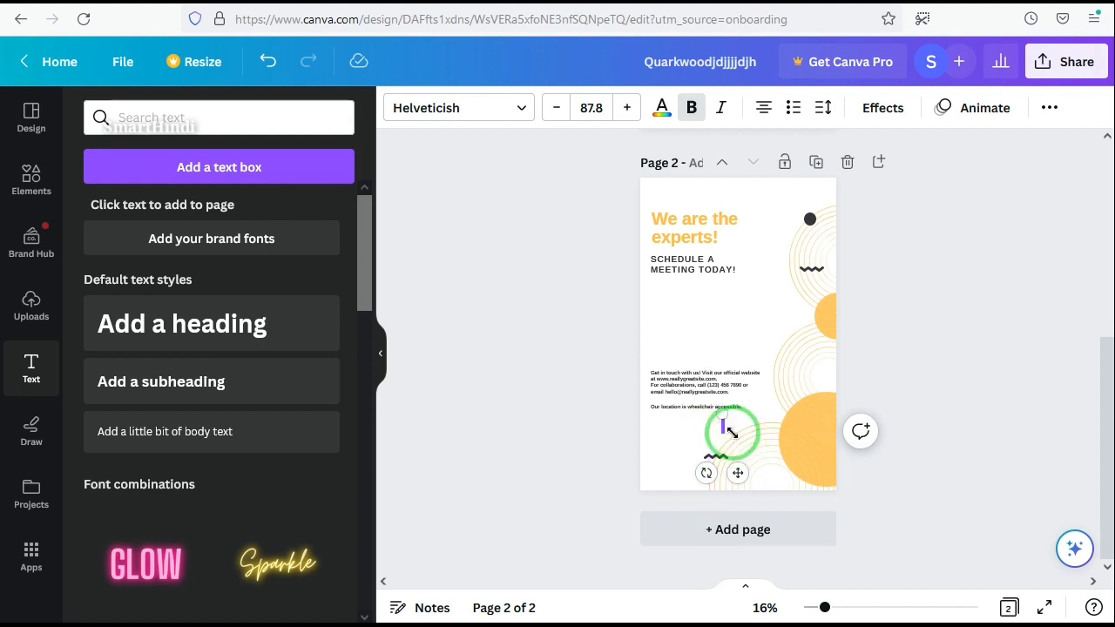
pyautogui.write('https://www.adsmarter.in')
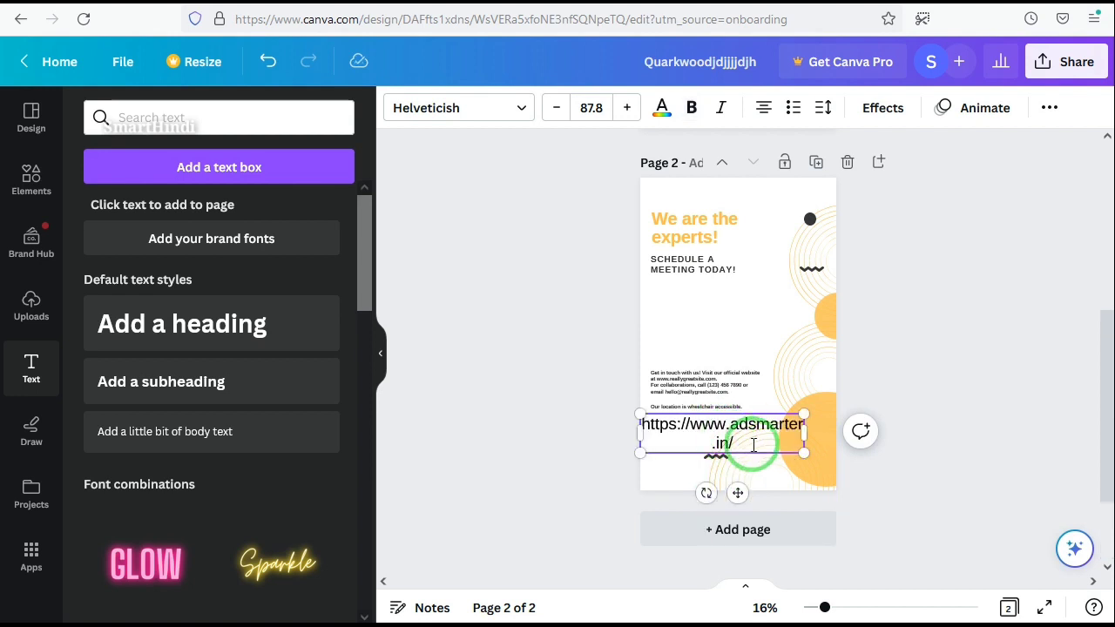
pyautogui.click(803, 427)
pyautogui.moveTo(803, 428); pyautogui.dragTo(838, 428)
pyautogui.click(756, 433)
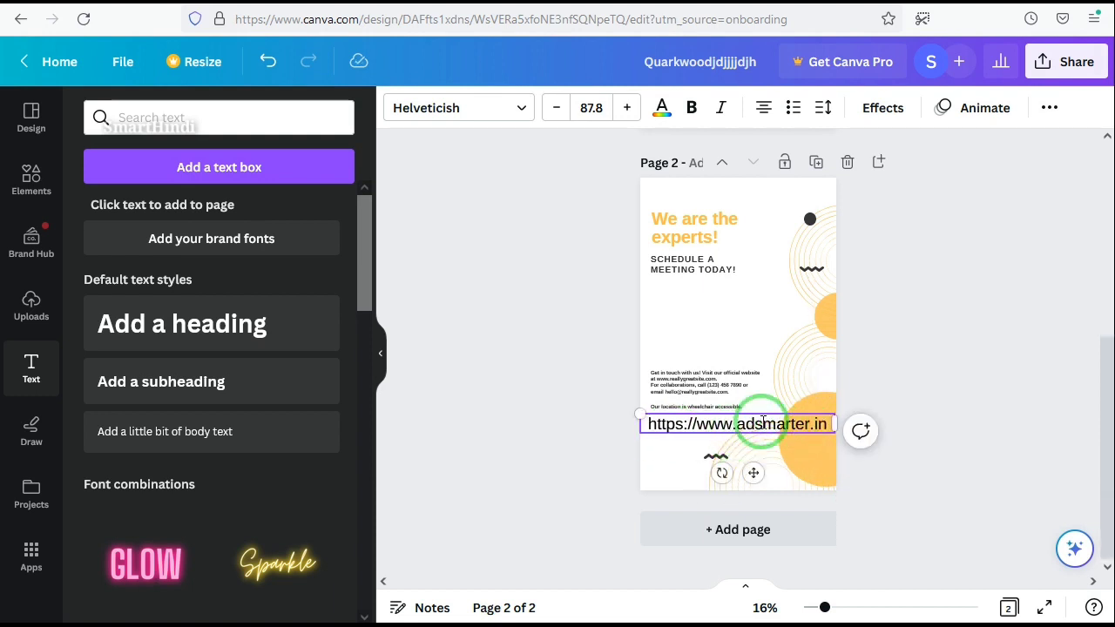
pyautogui.click(769, 436)
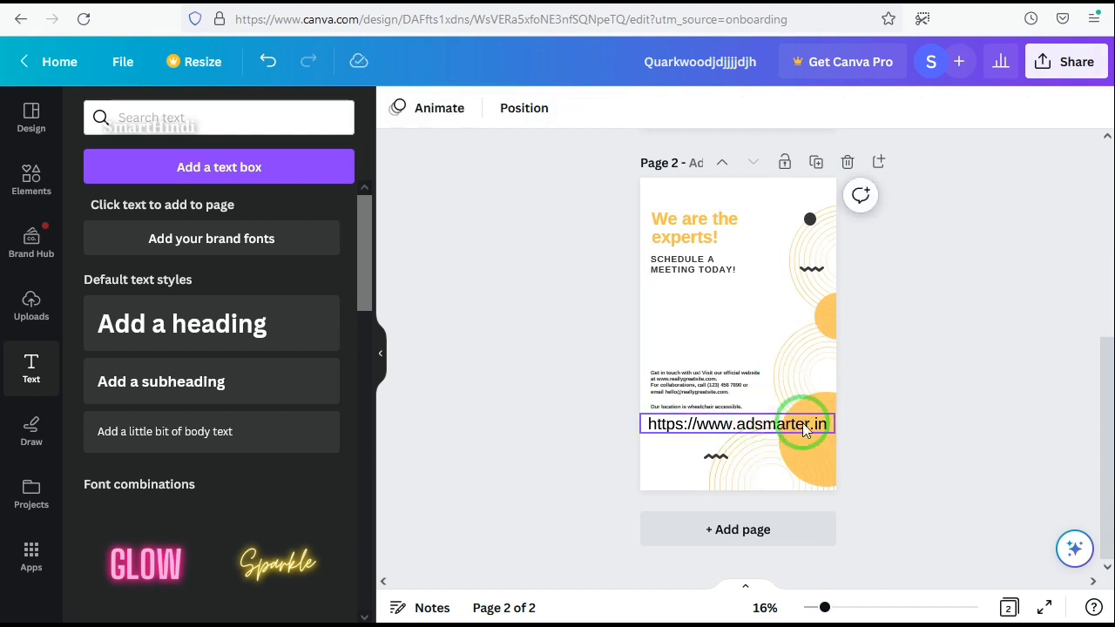
pyautogui.click(756, 438)
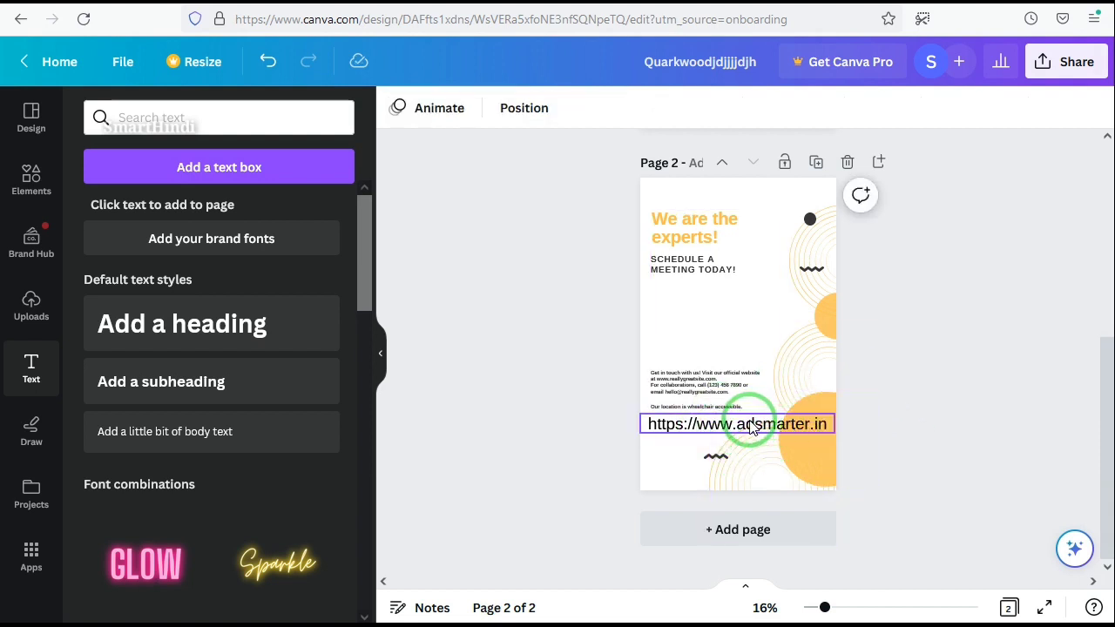
pyautogui.click(750, 529)
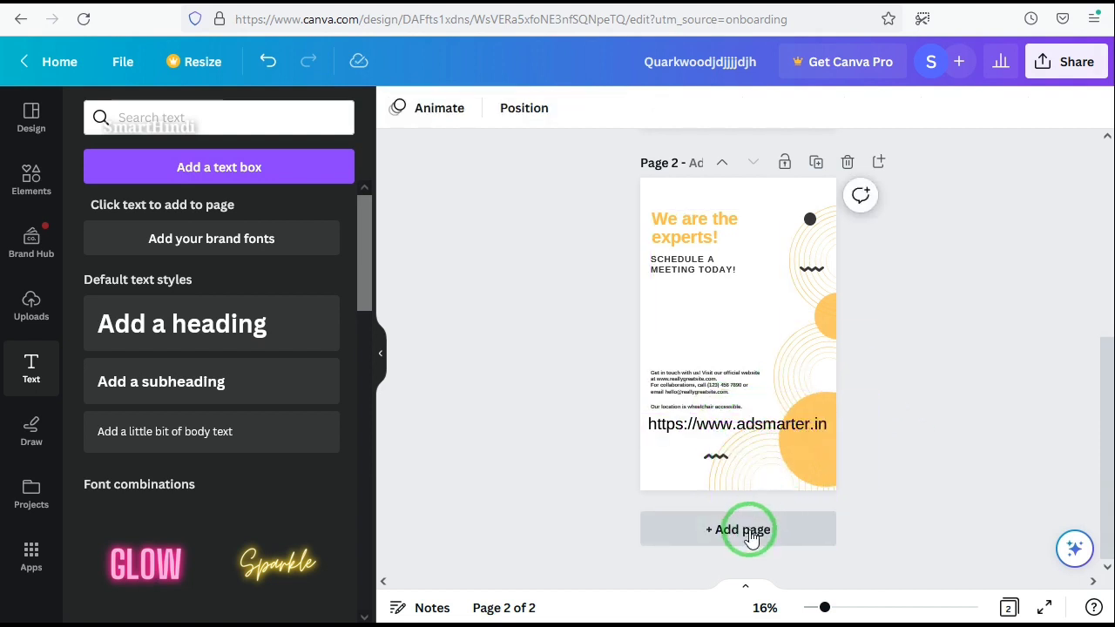
pyautogui.click(677, 318)
pyautogui.click(730, 403)
pyautogui.click(31, 121)
pyautogui.click(159, 323)
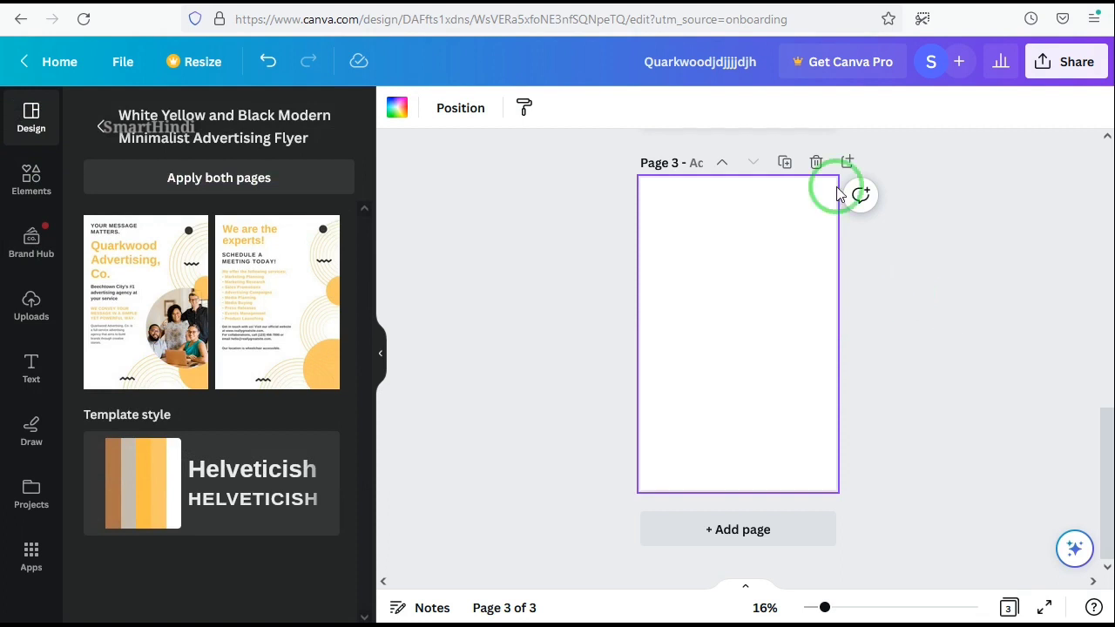
pyautogui.click(817, 162)
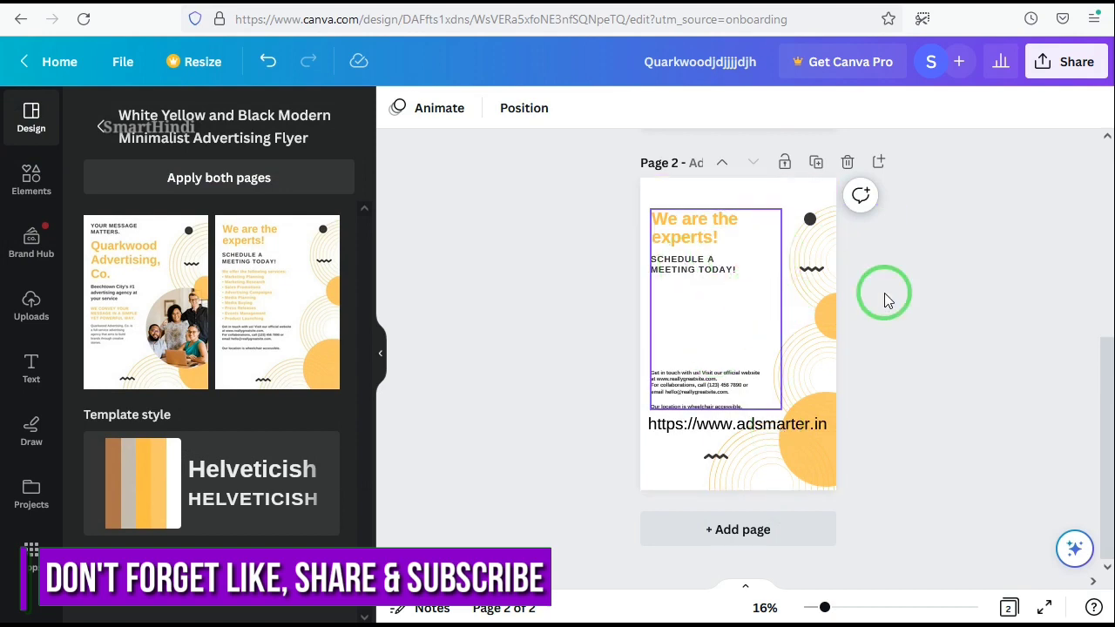
# Step: Download all pages of the design as a PDF Standard file
pyautogui.click(1063, 69)
pyautogui.click(936, 182)
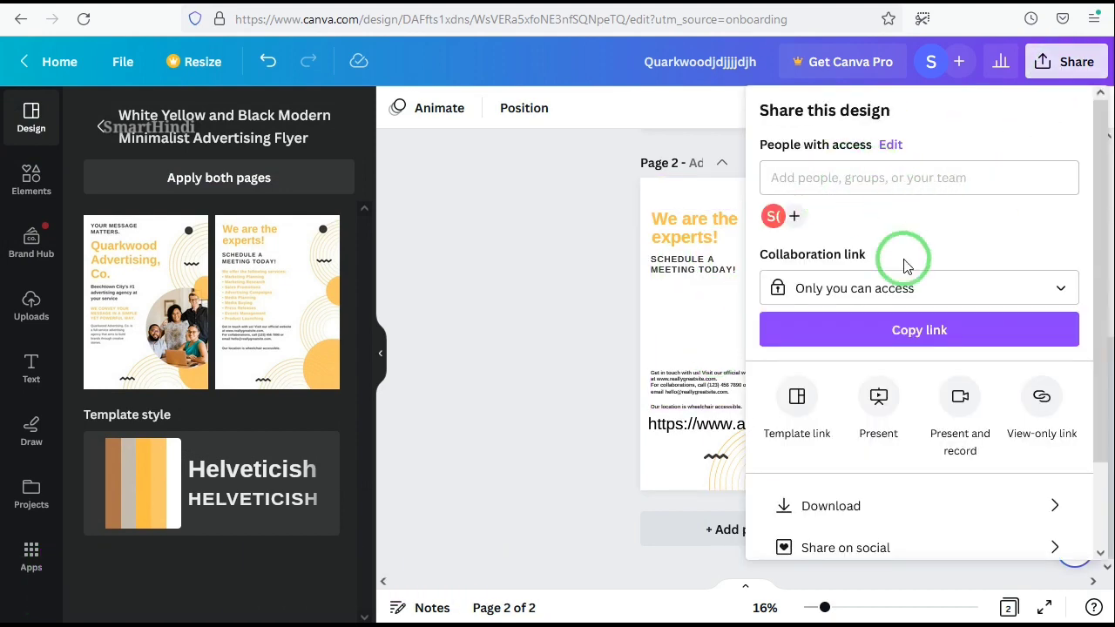
pyautogui.click(930, 511)
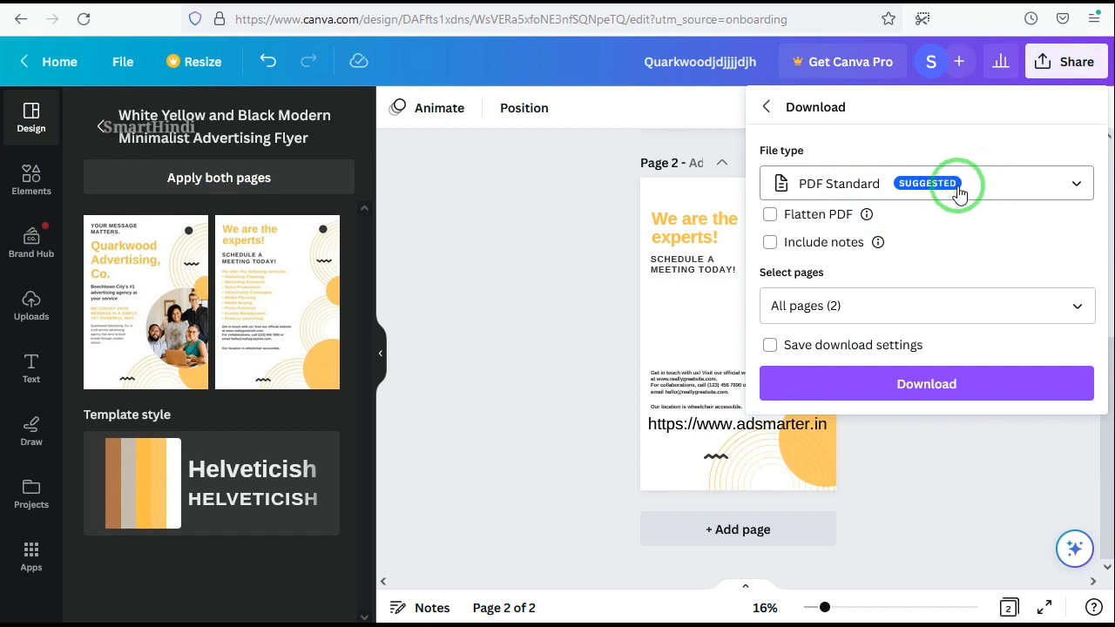
pyautogui.click(1050, 183)
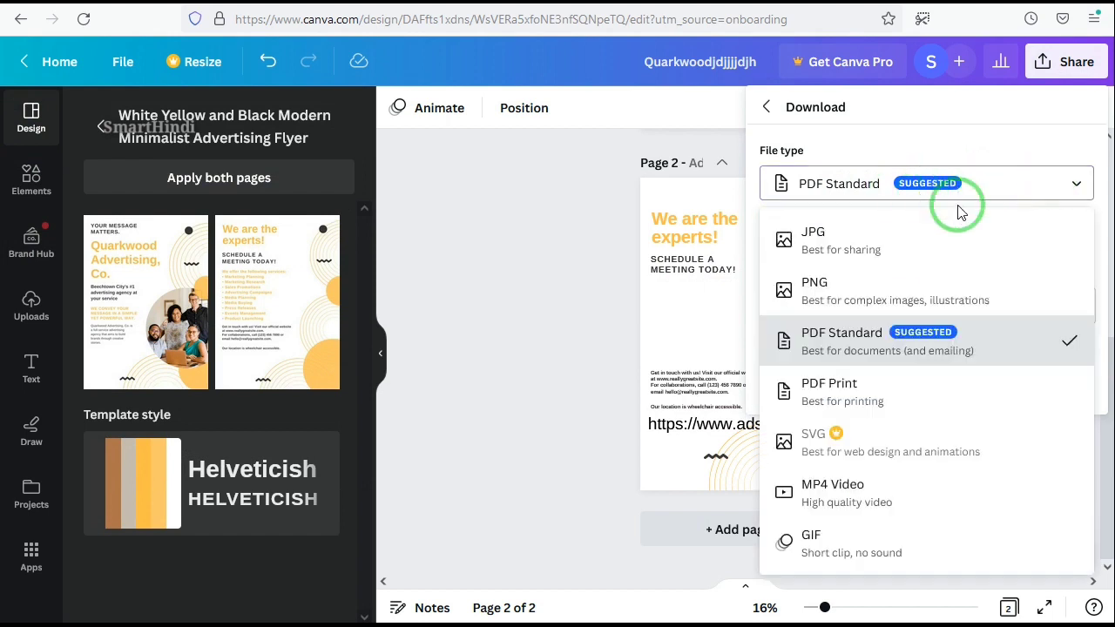
pyautogui.click(905, 342)
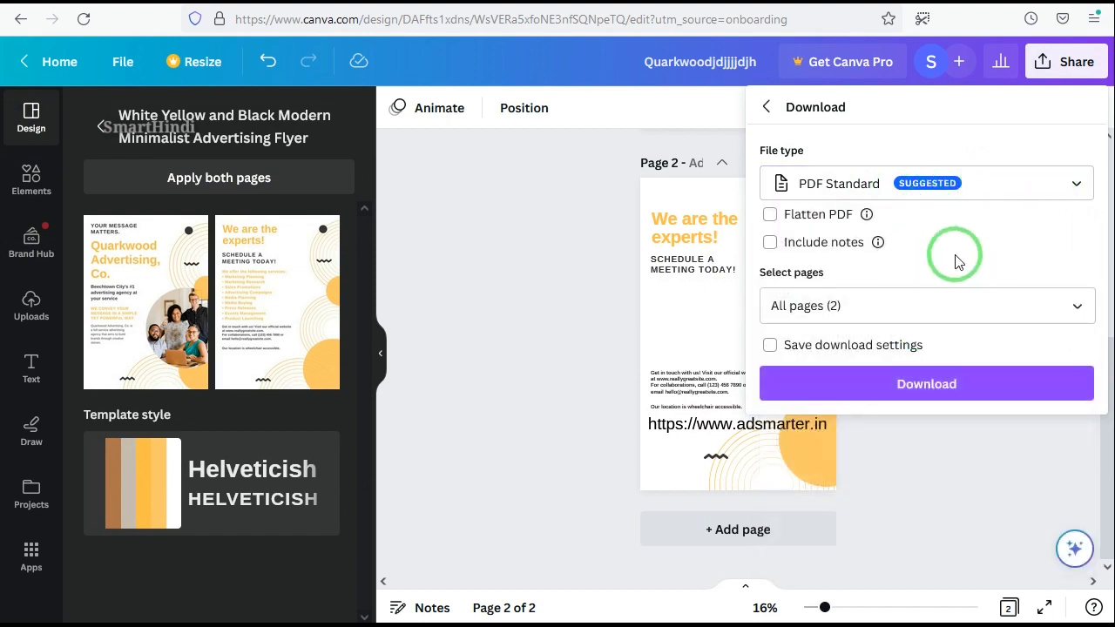
pyautogui.click(938, 387)
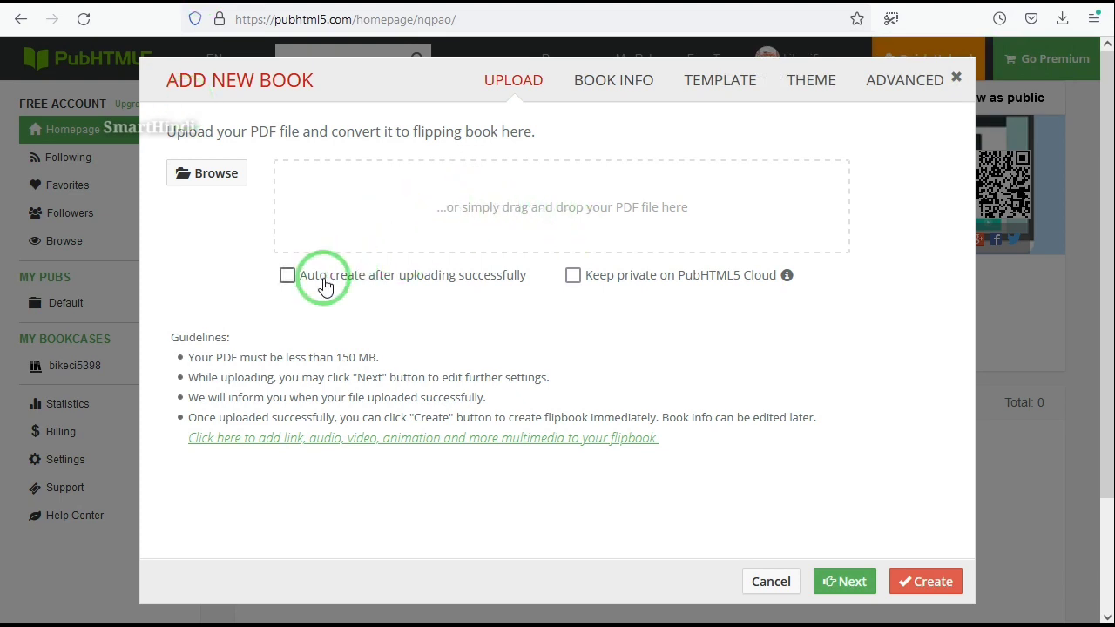
# Step: Upload the Quarkwoodjdjjjjdjh PDF from the Downloads folder as a new book
pyautogui.click(206, 178)
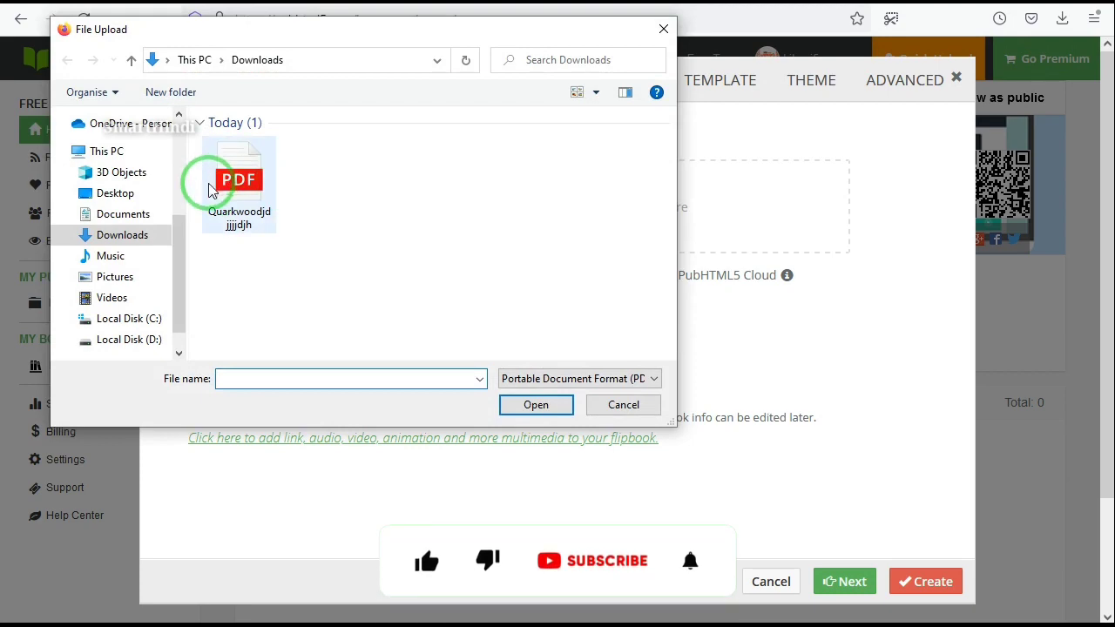
pyautogui.click(231, 201)
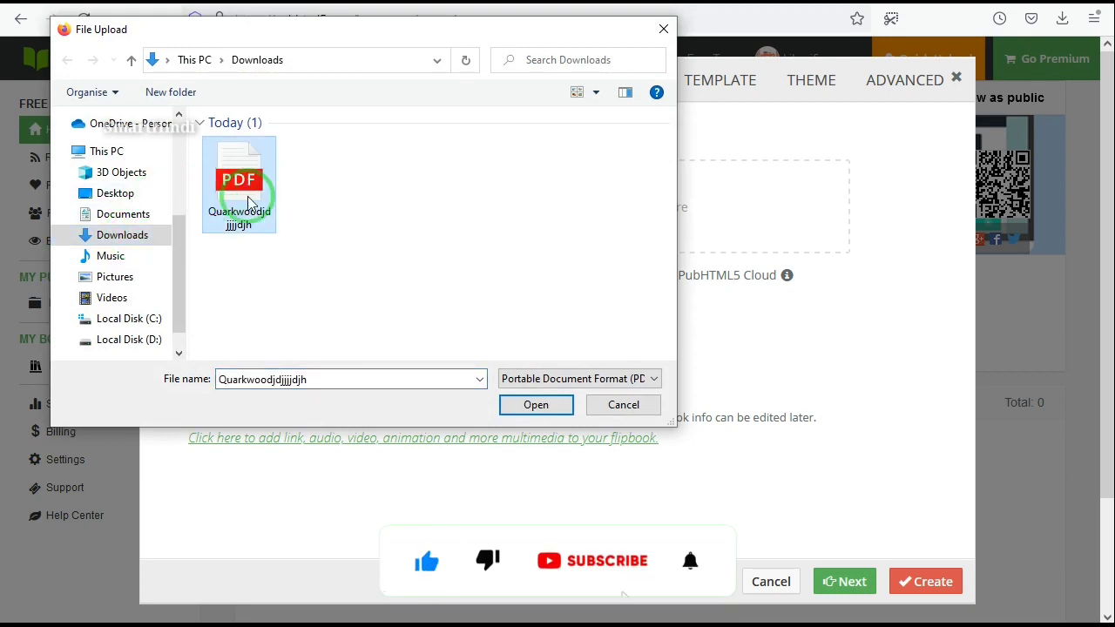
pyautogui.click(533, 405)
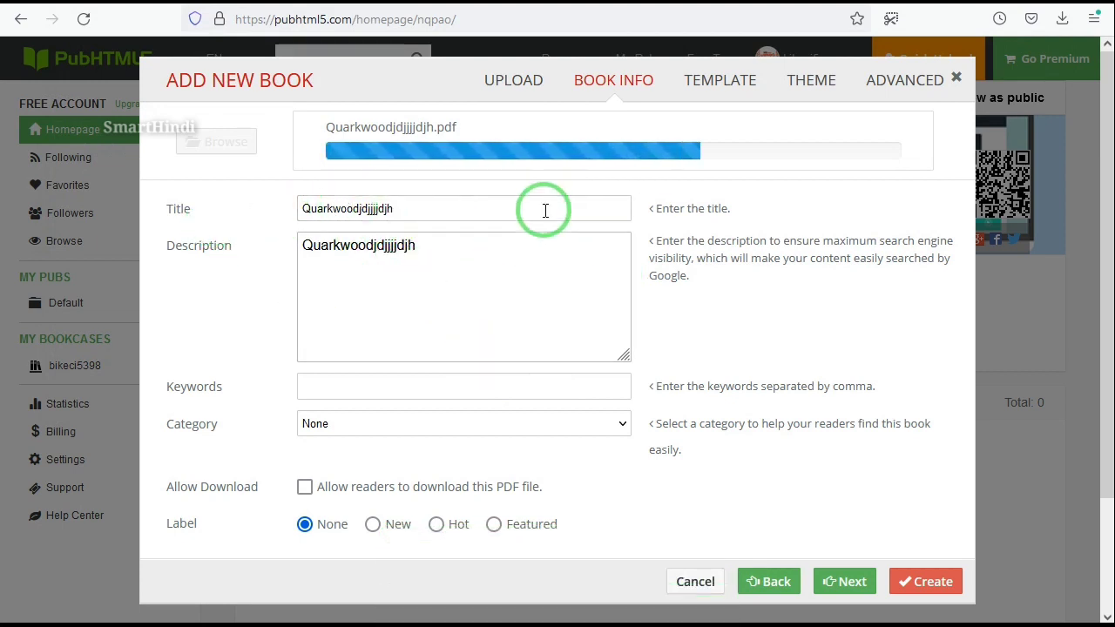
# Step: Replace both the book's title and its description with Digital Marketing Course
pyautogui.moveTo(481, 218); pyautogui.dragTo(269, 209)
pyautogui.press('BackSpace')
pyautogui.click(422, 254)
pyautogui.doubleClick(365, 252)
pyautogui.press('BackSpace')
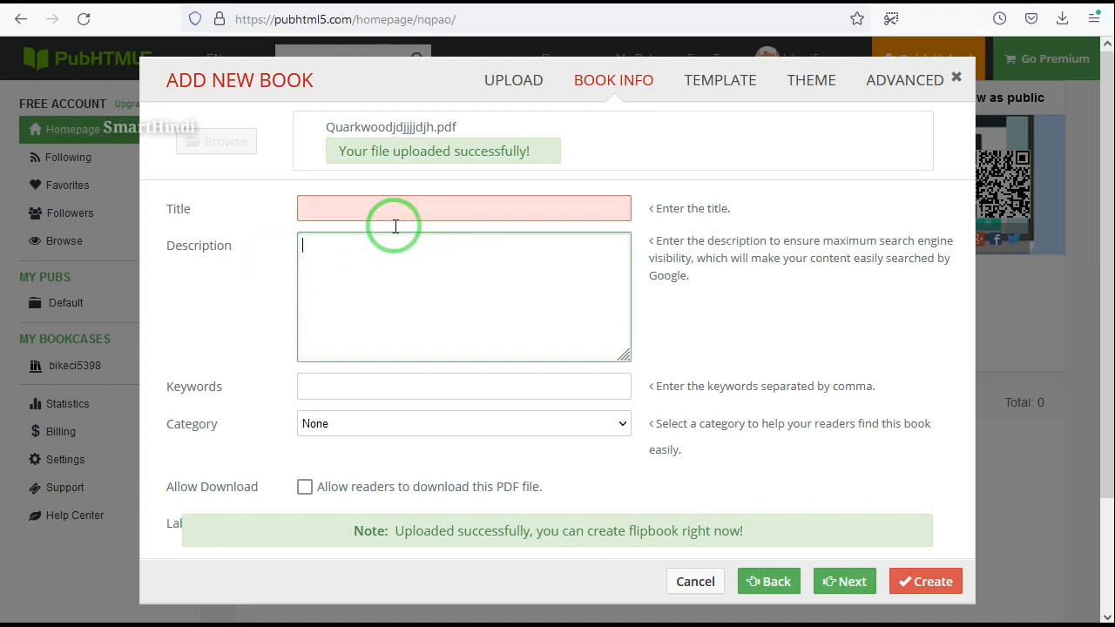
pyautogui.click(399, 208)
pyautogui.hotkey('ctrl', 'v')
pyautogui.click(348, 261)
pyautogui.hotkey('ctrl', 'v')
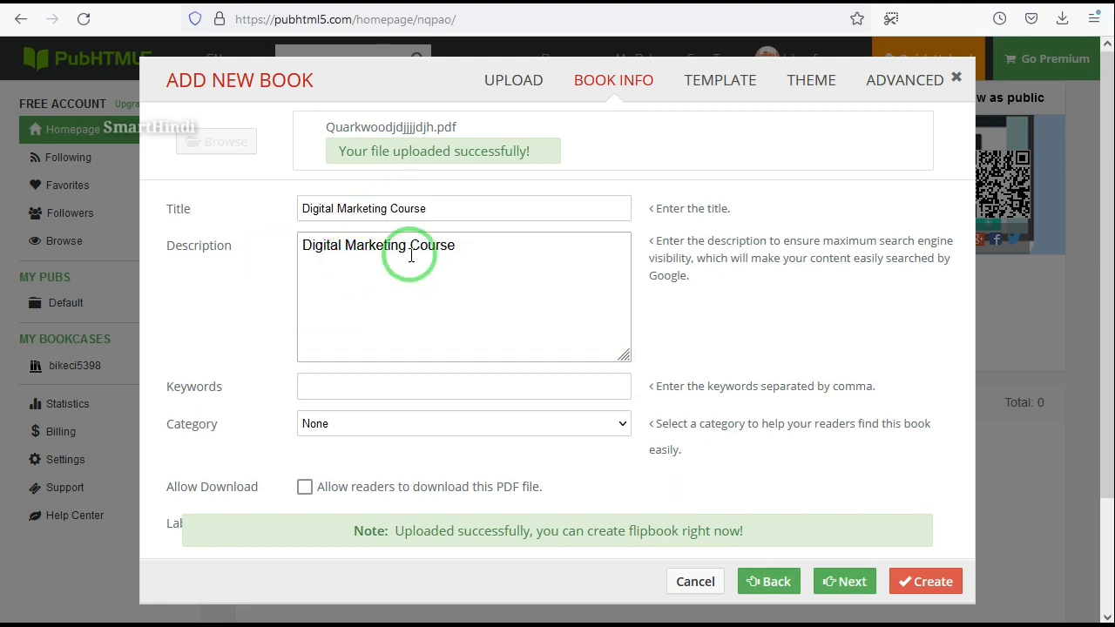
pyautogui.click(475, 263)
pyautogui.press('Return')
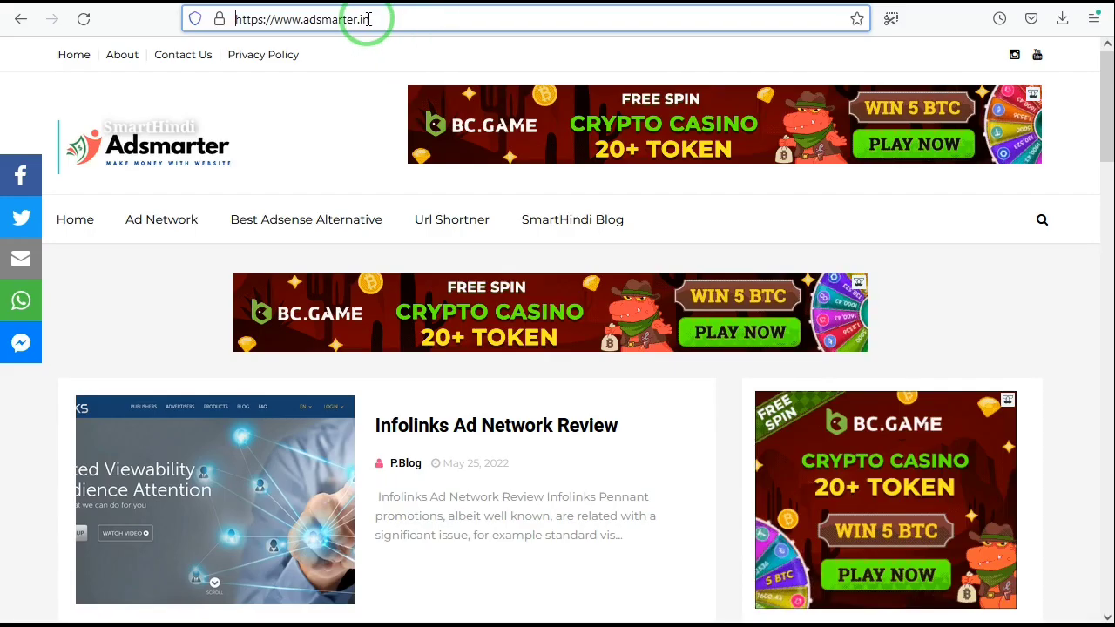
pyautogui.click(228, 19)
pyautogui.rightClick(291, 21)
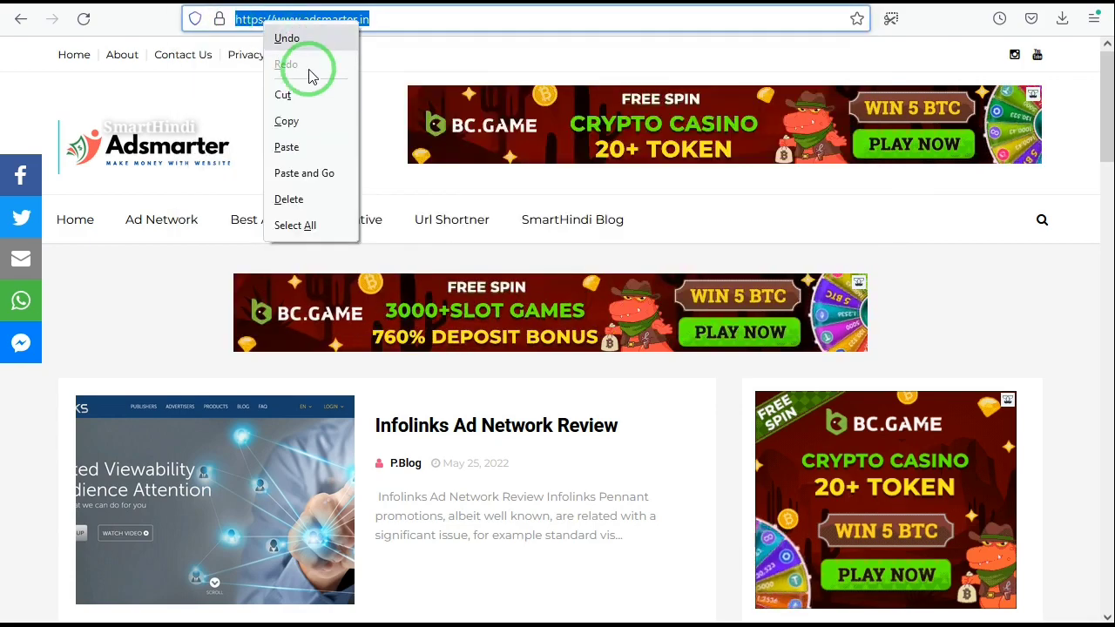
pyautogui.click(306, 116)
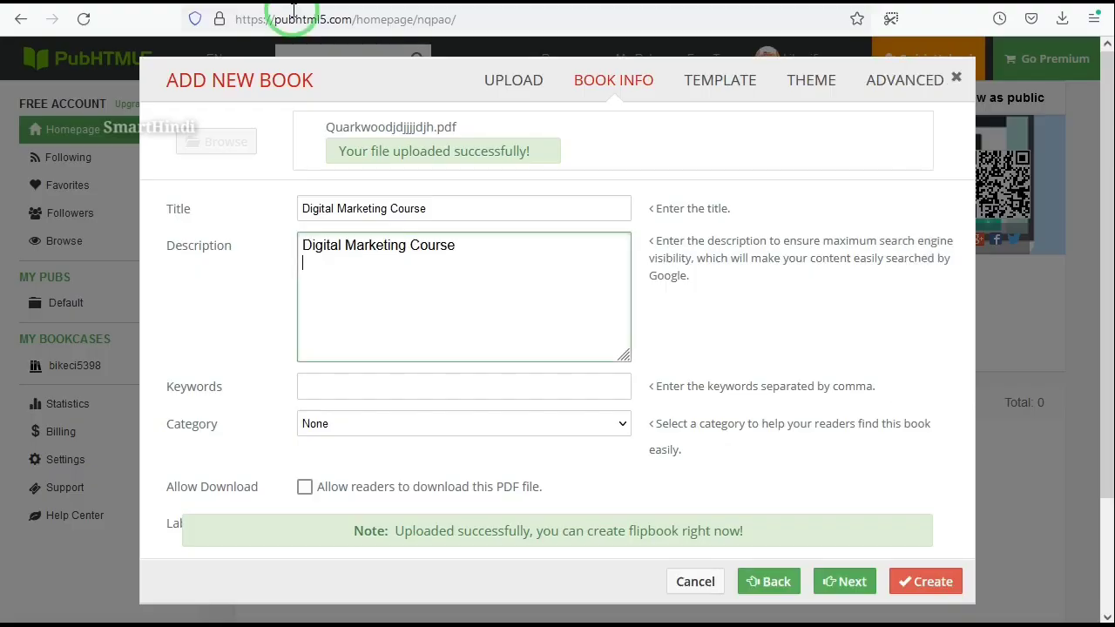
pyautogui.click(420, 305)
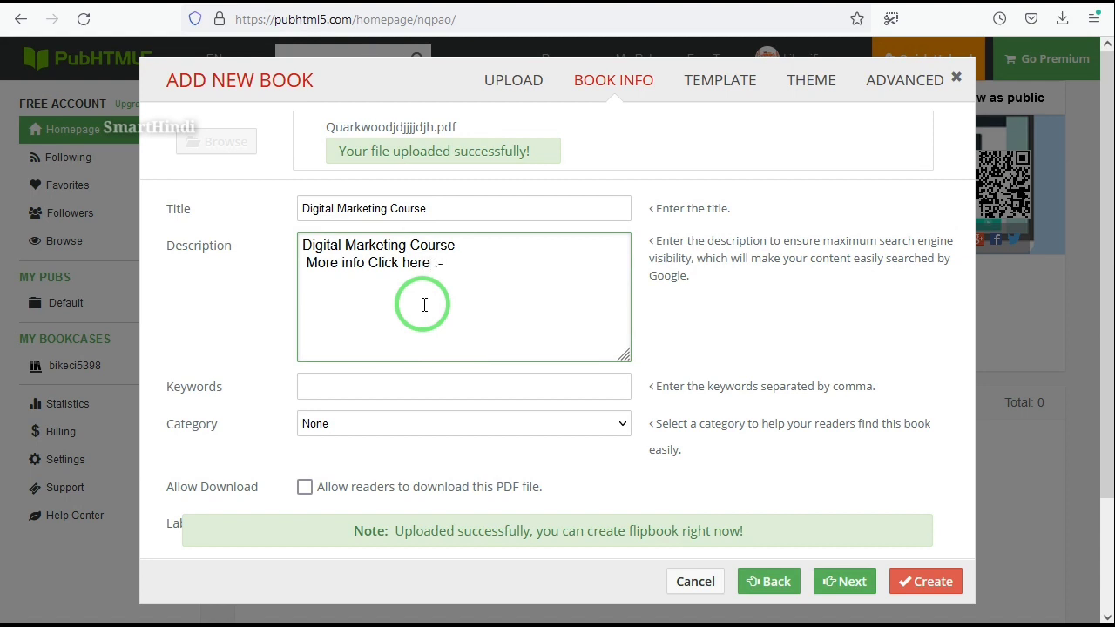
pyautogui.press('BackSpace')
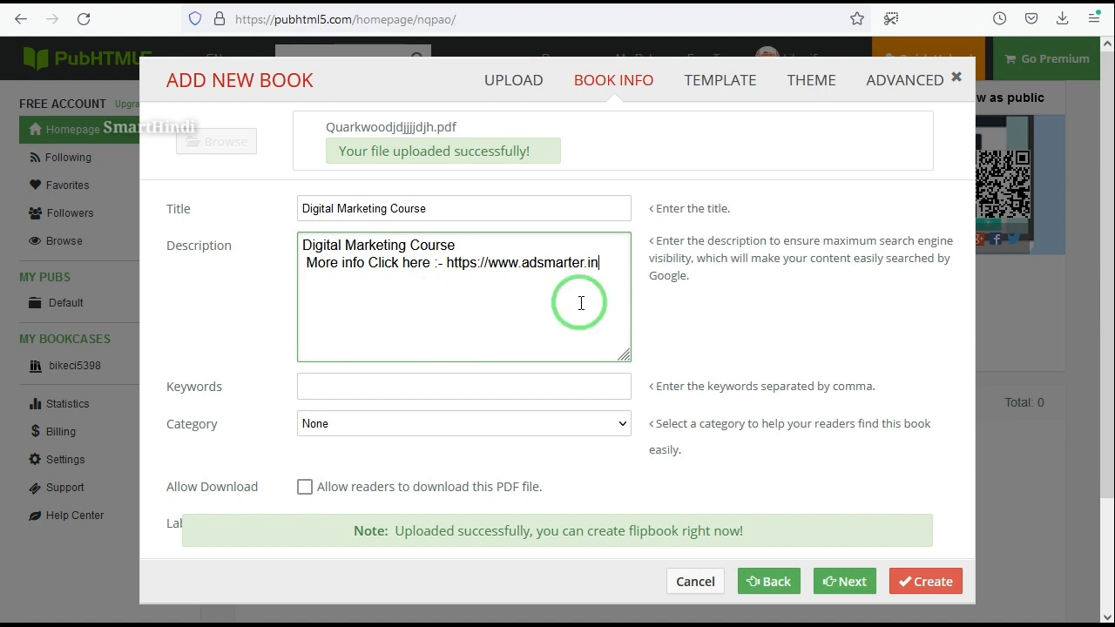
pyautogui.moveTo(570, 262); pyautogui.dragTo(473, 294)
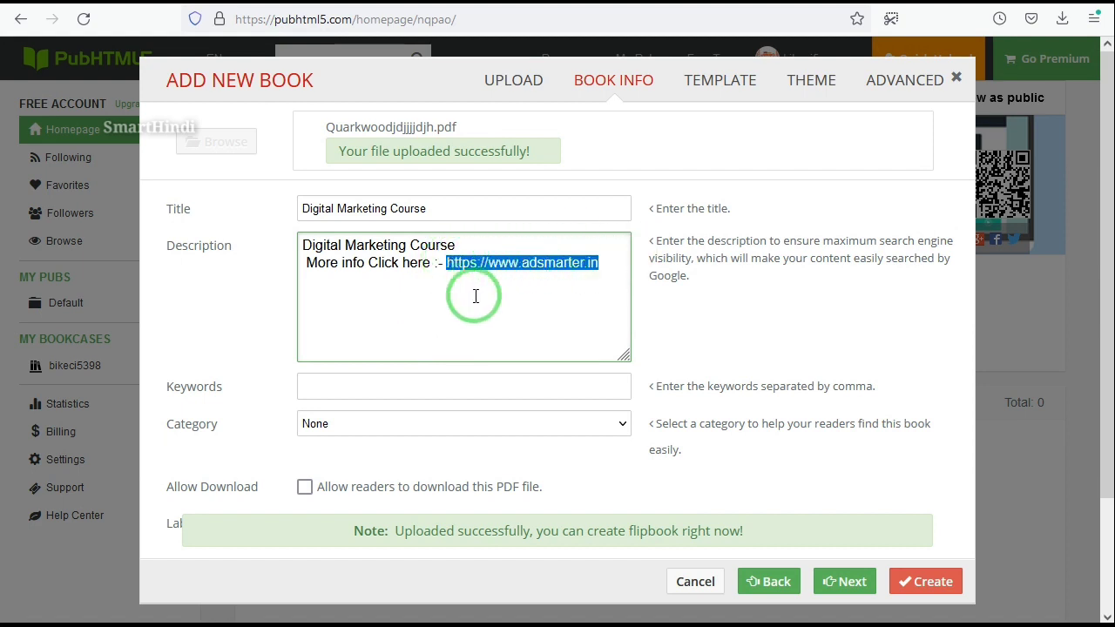
pyautogui.click(480, 291)
pyautogui.moveTo(600, 262); pyautogui.dragTo(447, 252)
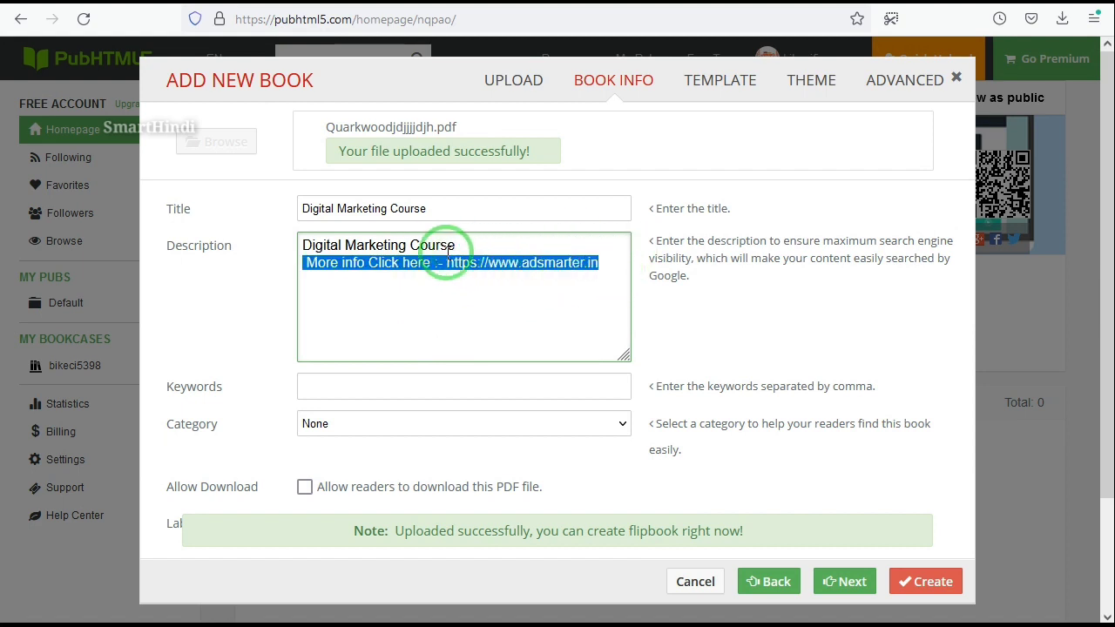
pyautogui.click(450, 275)
# Step: Add the keywords digitalmarketing, seo and affliate marketing to the book
pyautogui.click(330, 389)
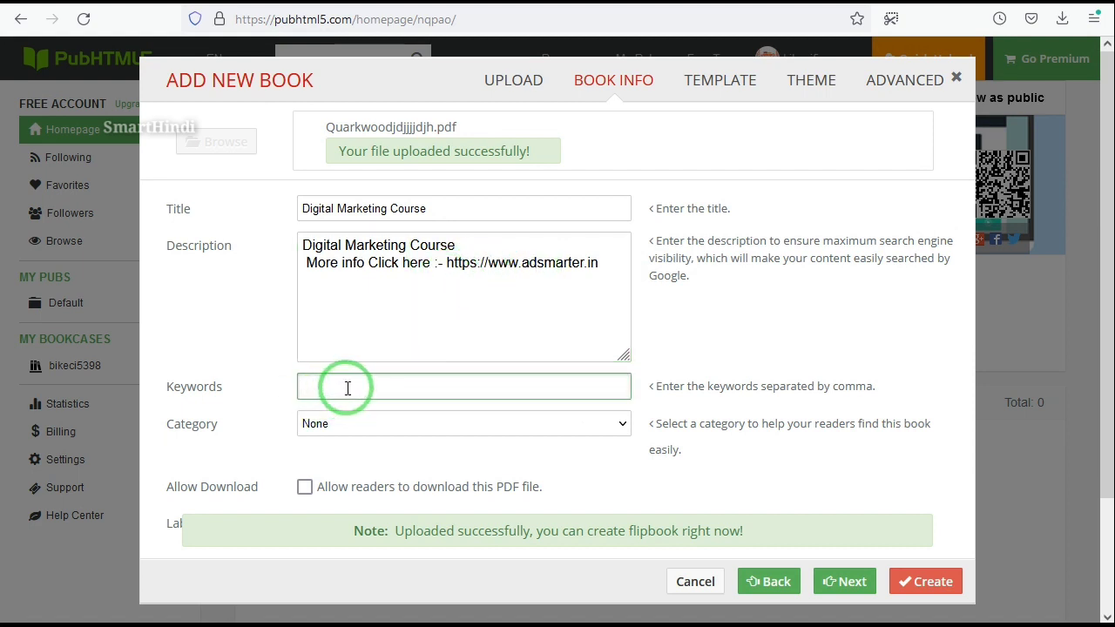
pyautogui.write('digita')
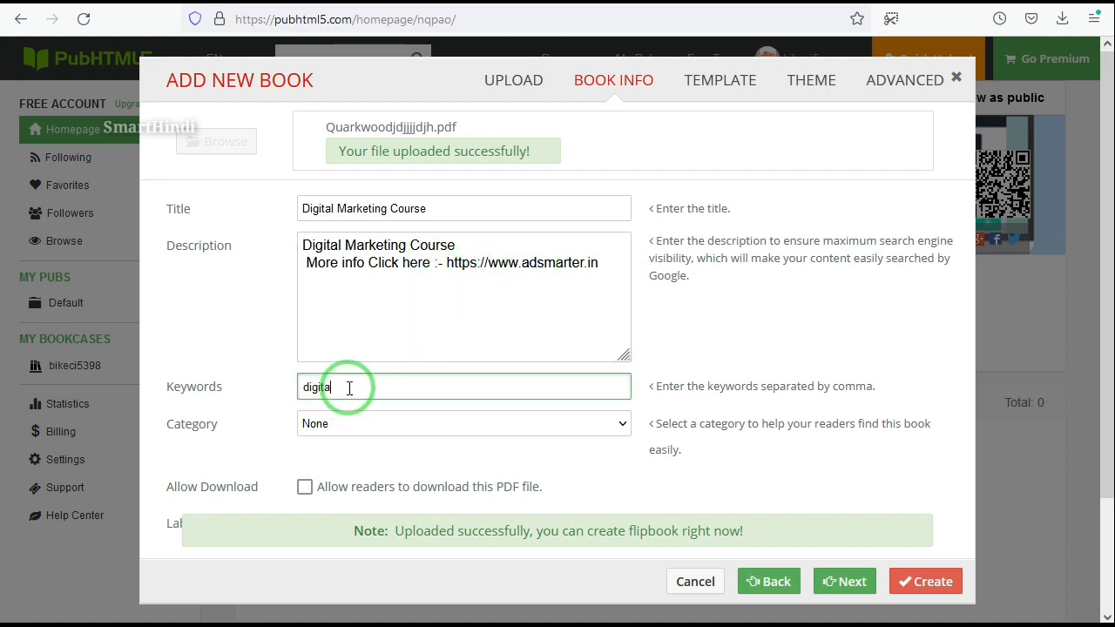
pyautogui.write('lmarketing,')
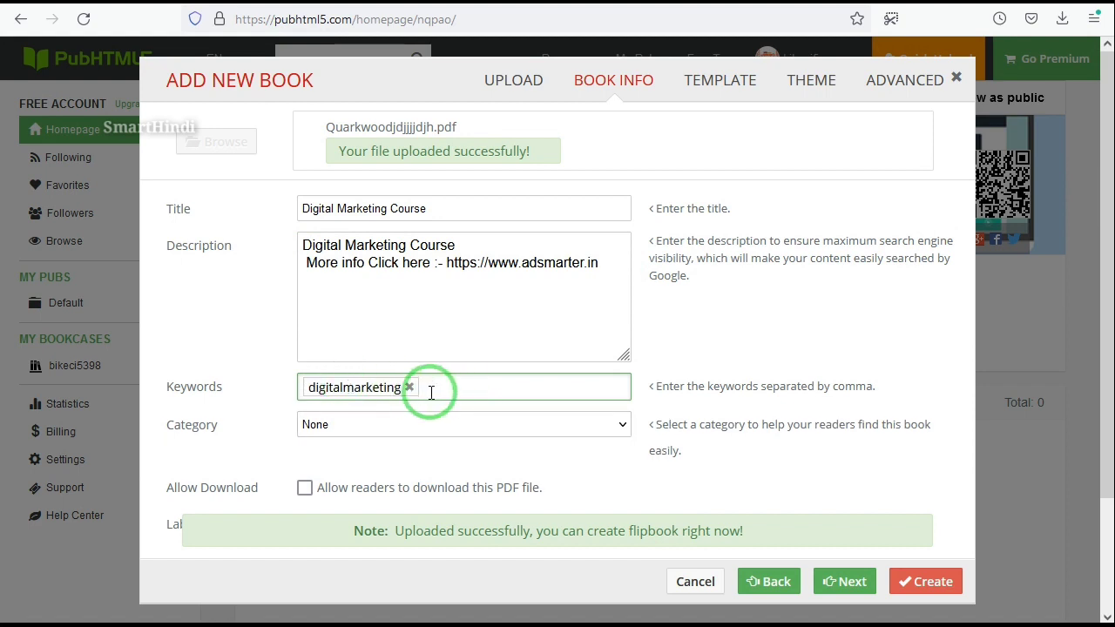
pyautogui.hotkey('ctrl', 'v')
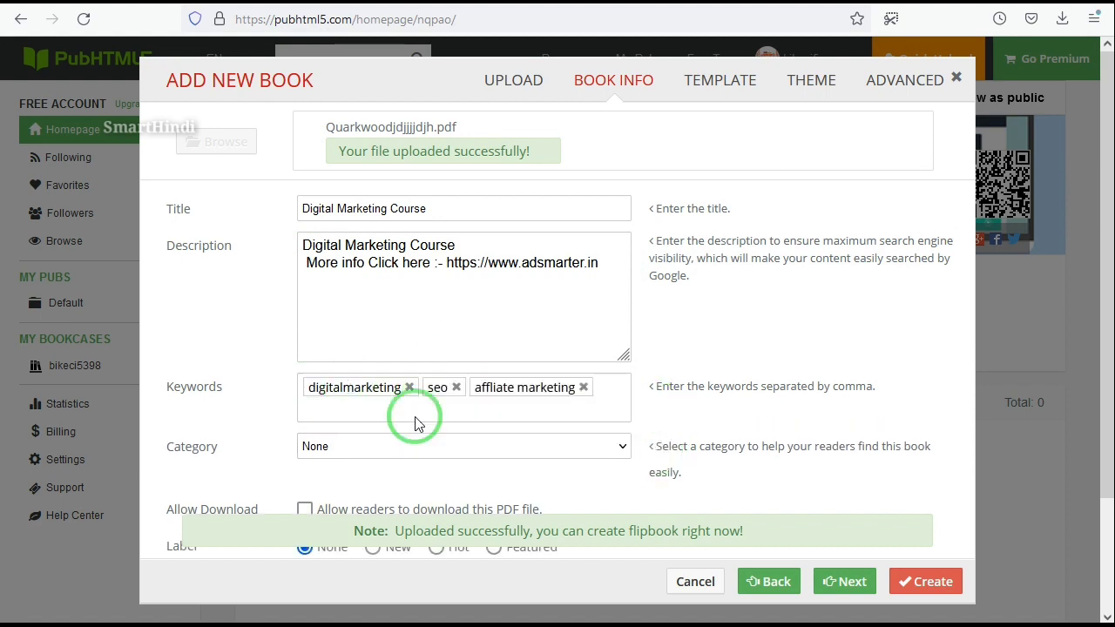
# Step: Set the book's category to Sales & Marketing
pyautogui.scroll(-2, 458, 378)
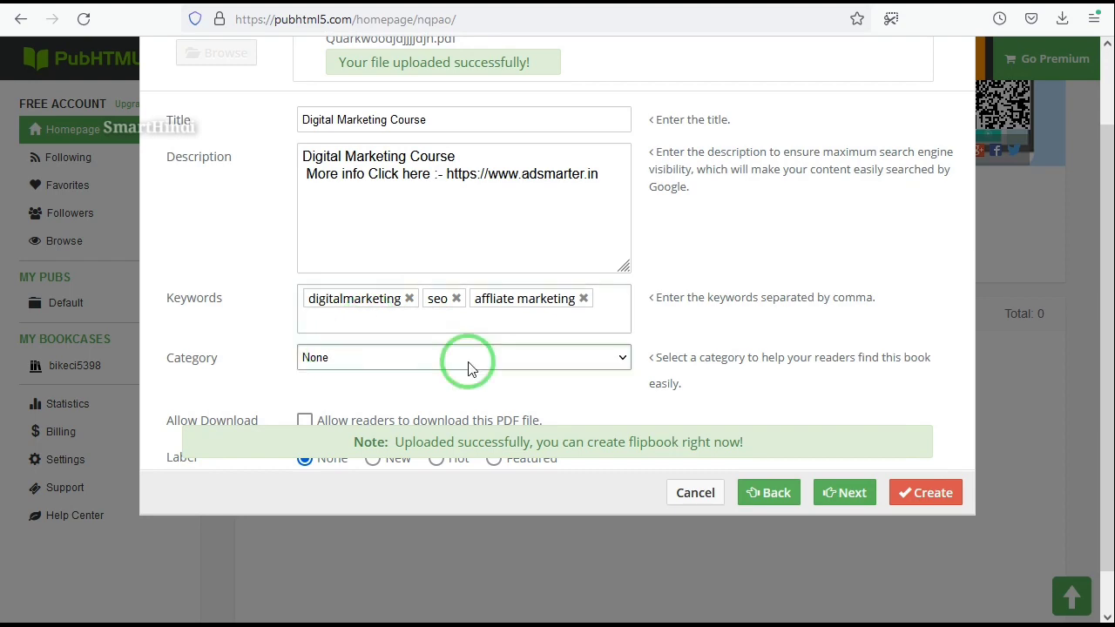
pyautogui.click(468, 359)
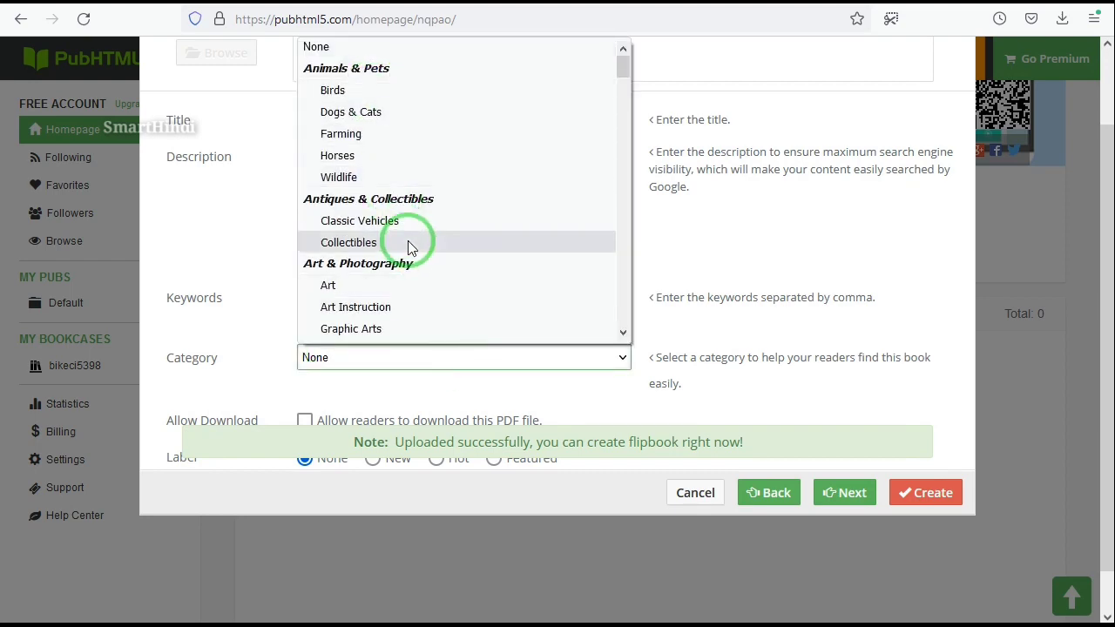
pyautogui.scroll(-2, 409, 247)
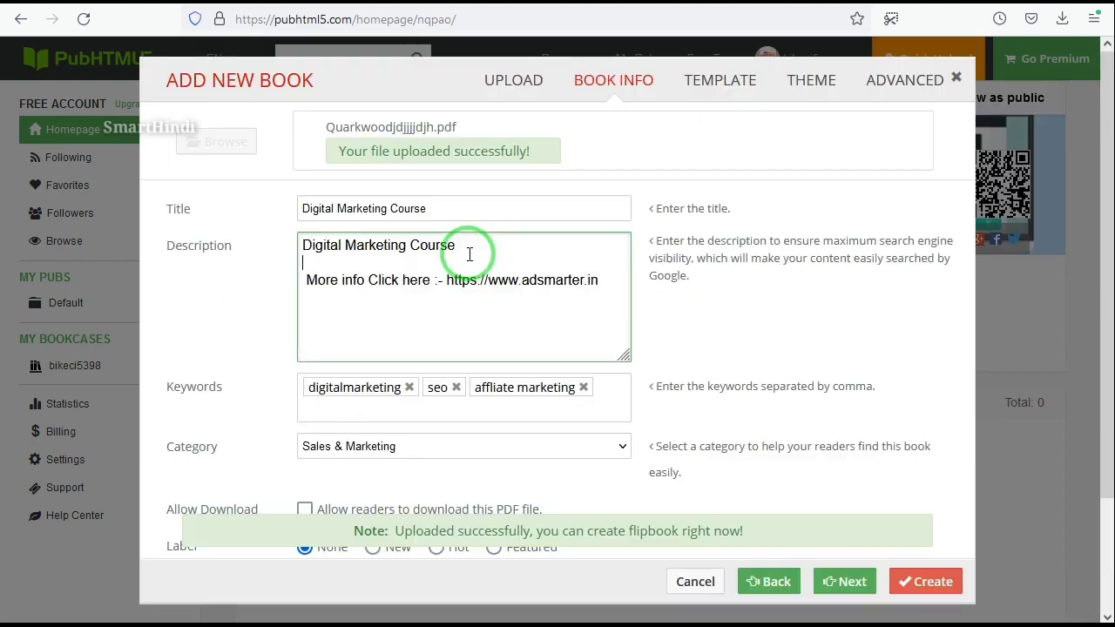
# Step: Insert the prepared paragraph about digital marketing and RankTools SEO Tool between the description's heading and its "More info" line
pyautogui.press('Return')
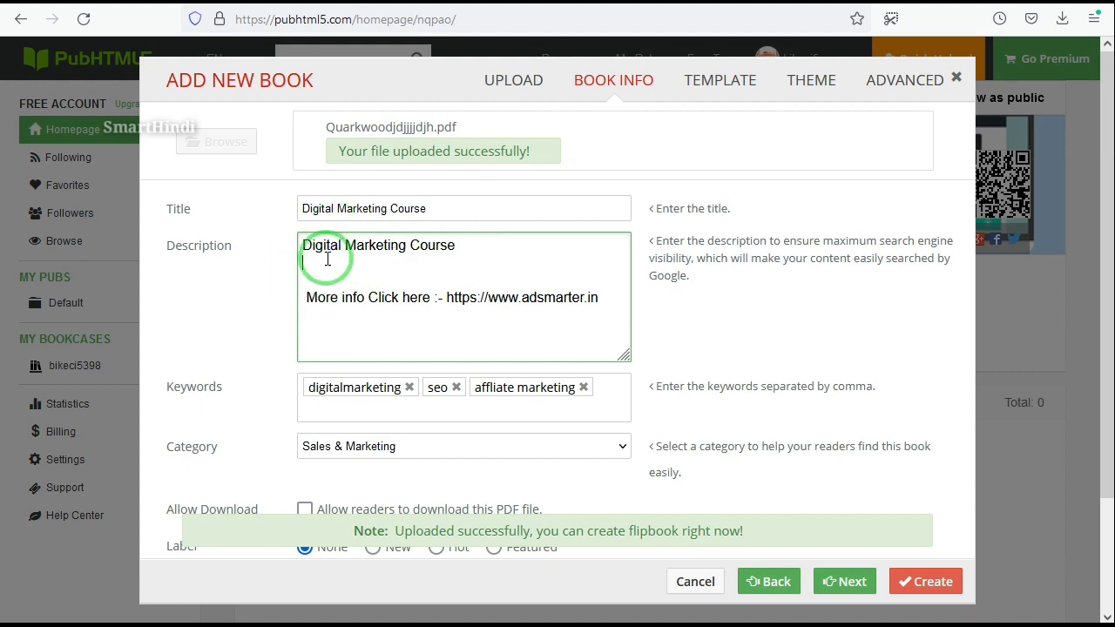
pyautogui.hotkey('ctrl', 'v')
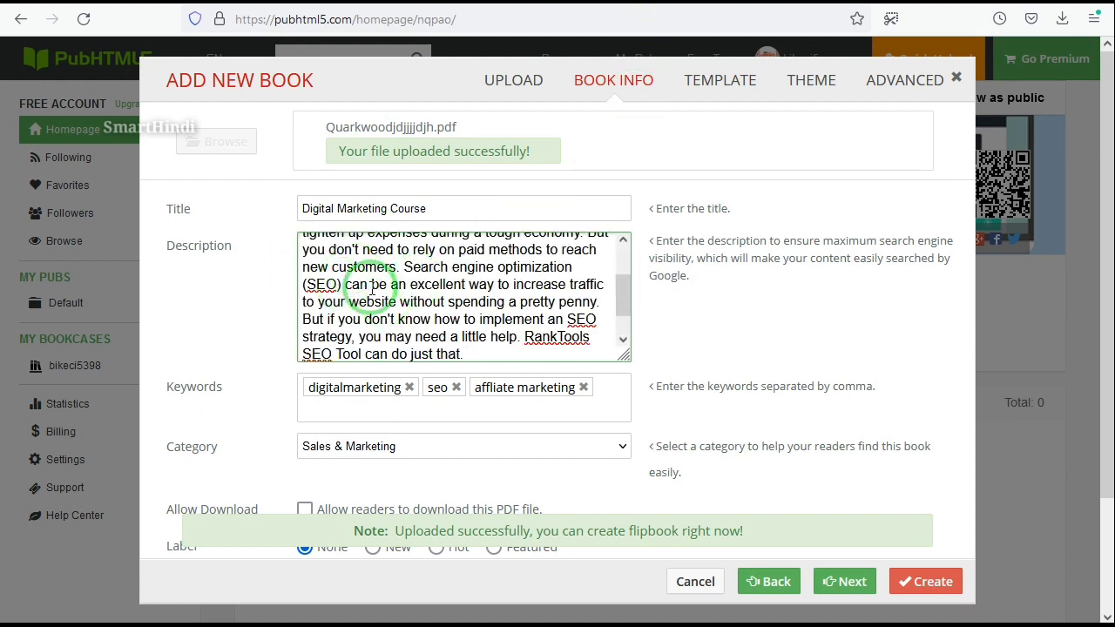
pyautogui.scroll(-1, 534, 281)
pyautogui.moveTo(584, 350); pyautogui.dragTo(336, 349)
pyautogui.click(518, 332)
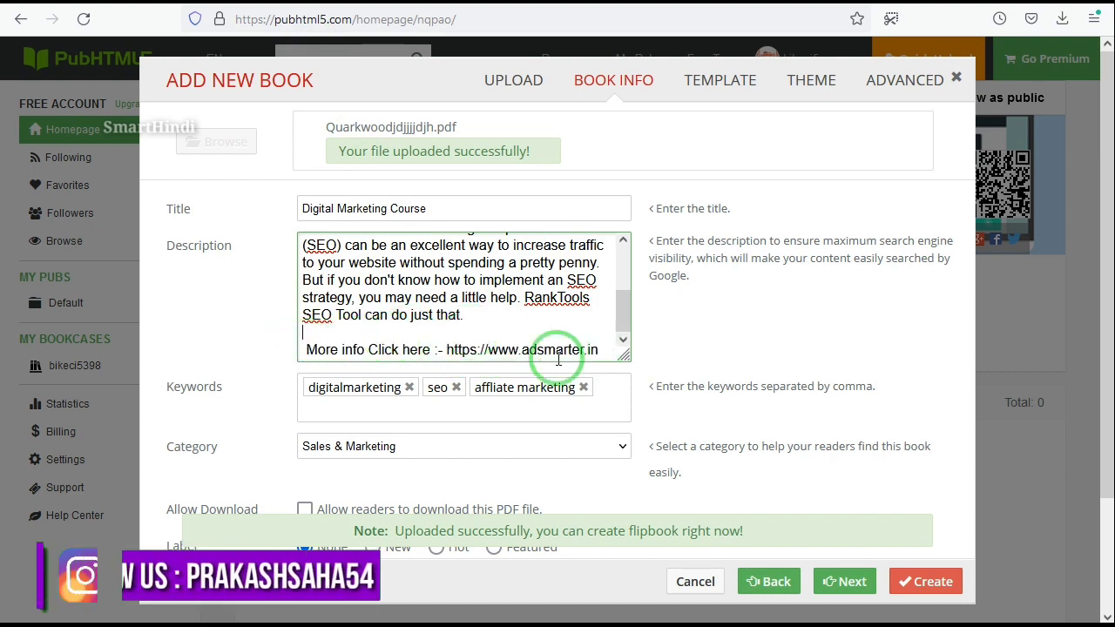
# Step: Proceed from the book info through the design choices, using the Handy template and the Default theme
pyautogui.scroll(-2, 348, 366)
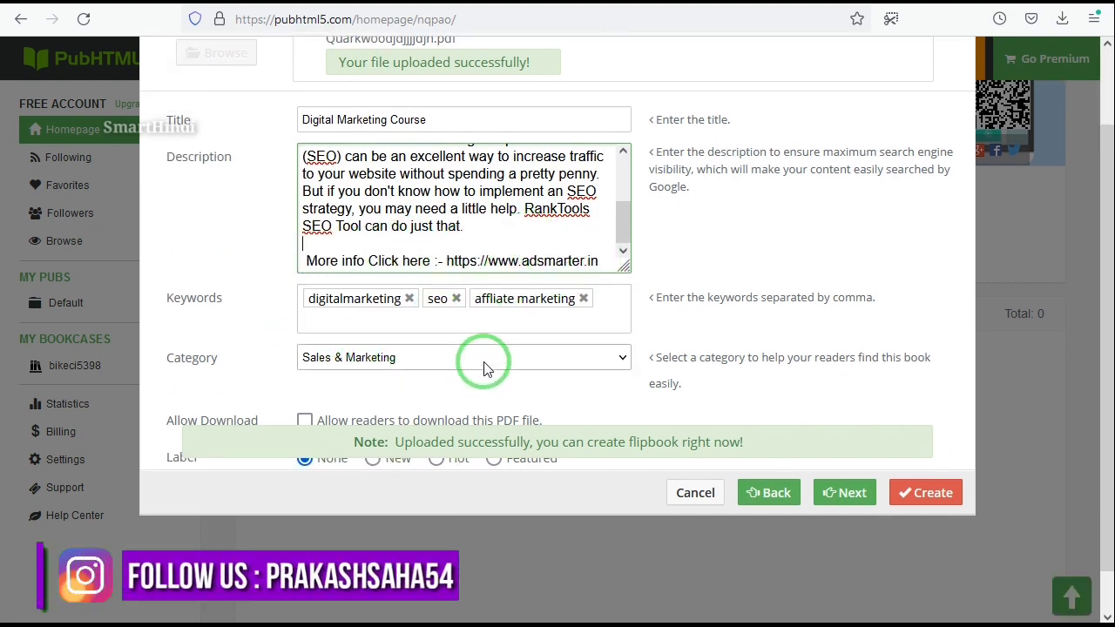
pyautogui.scroll(-1, 485, 368)
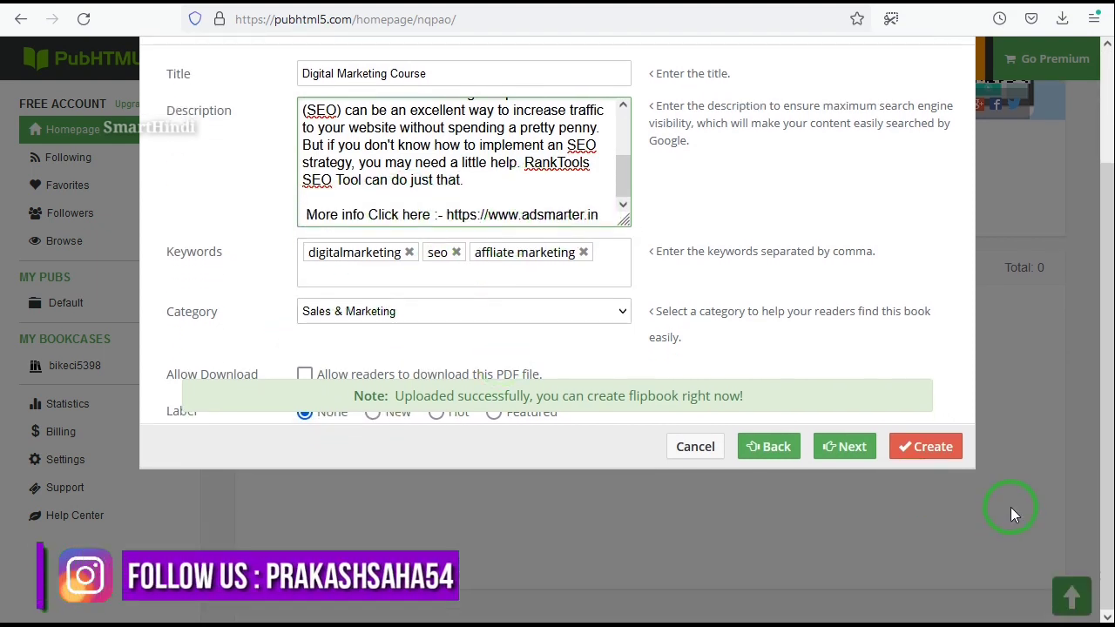
pyautogui.click(846, 447)
pyautogui.scroll(3, 383, 187)
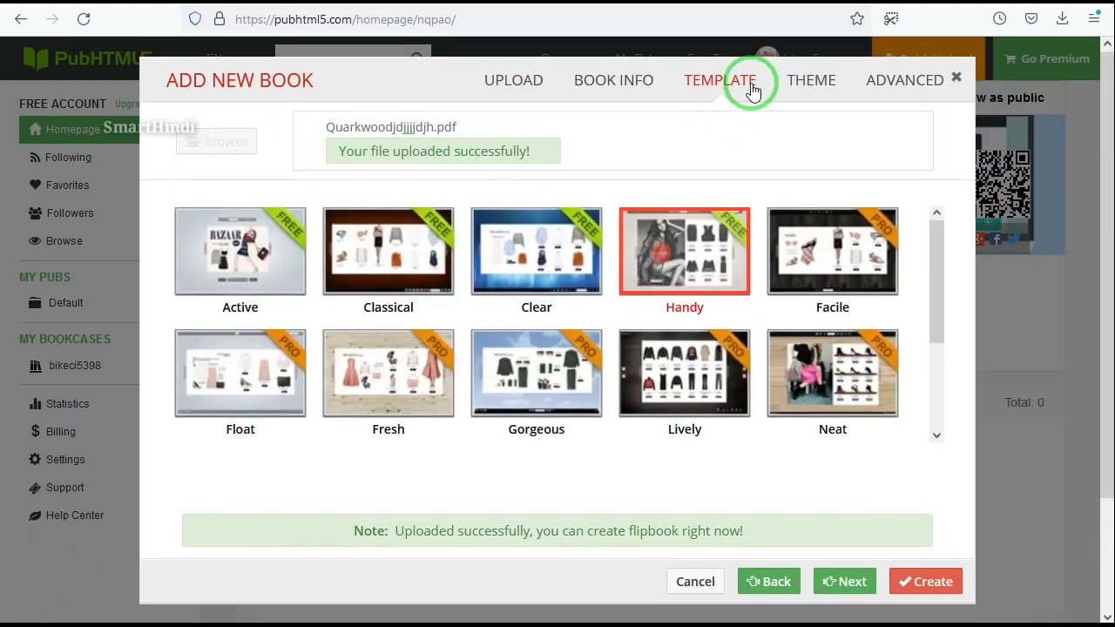
pyautogui.click(856, 583)
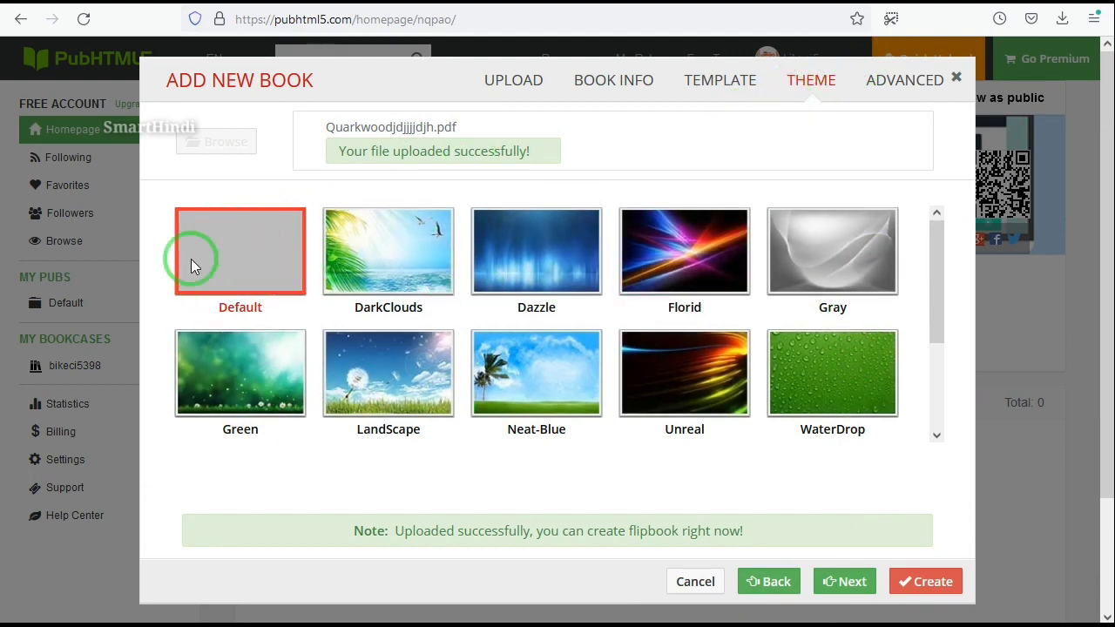
pyautogui.click(843, 581)
# Step: Look through the advanced settings and create the flipbook
pyautogui.click(675, 335)
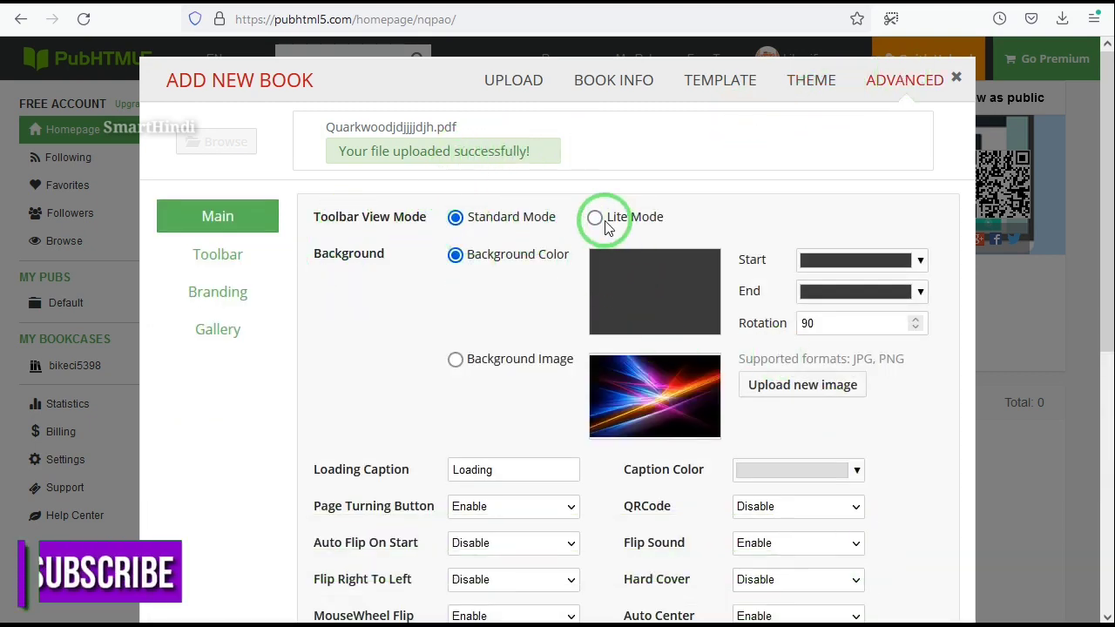
pyautogui.scroll(-2, 507, 230)
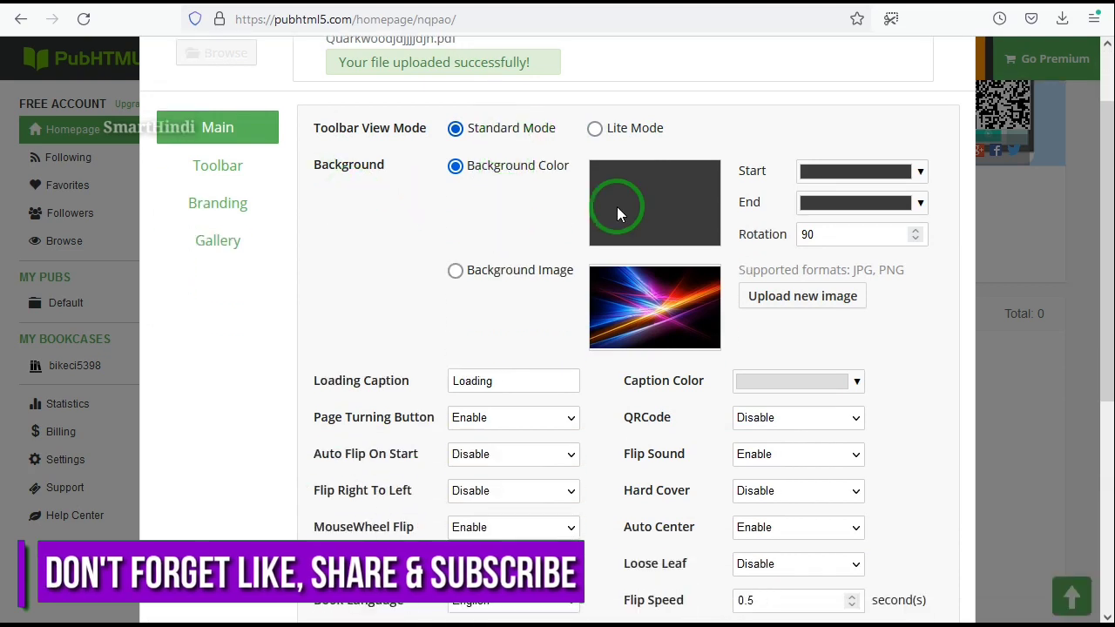
pyautogui.scroll(-5, 697, 330)
pyautogui.click(929, 576)
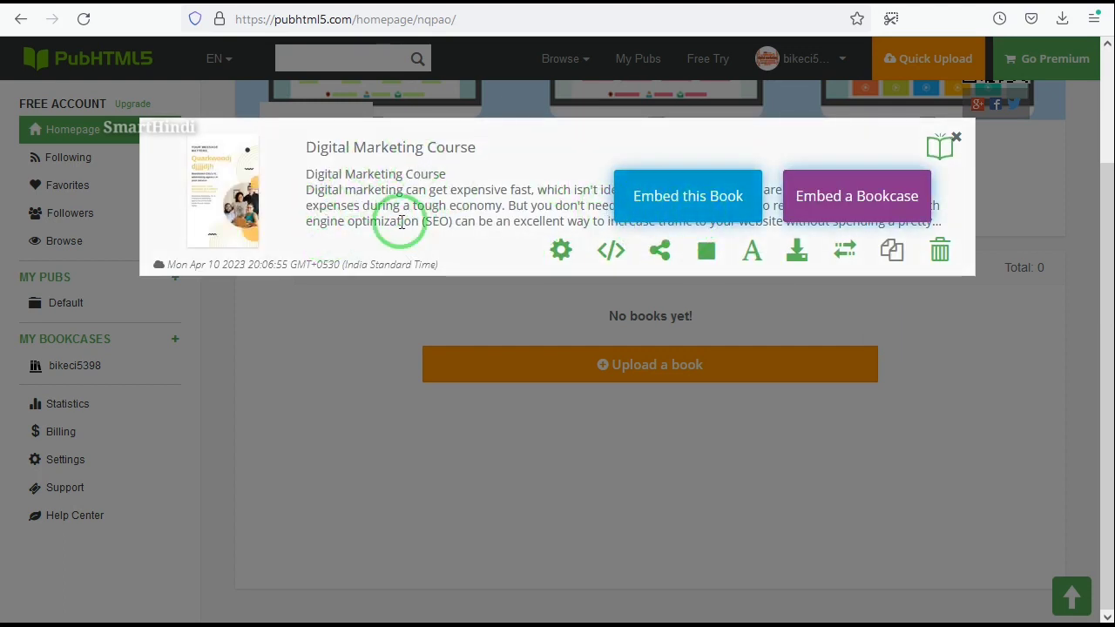
# Step: Open the published Digital Marketing Course flipbook's page and examine its text version for the website address
pyautogui.click(752, 254)
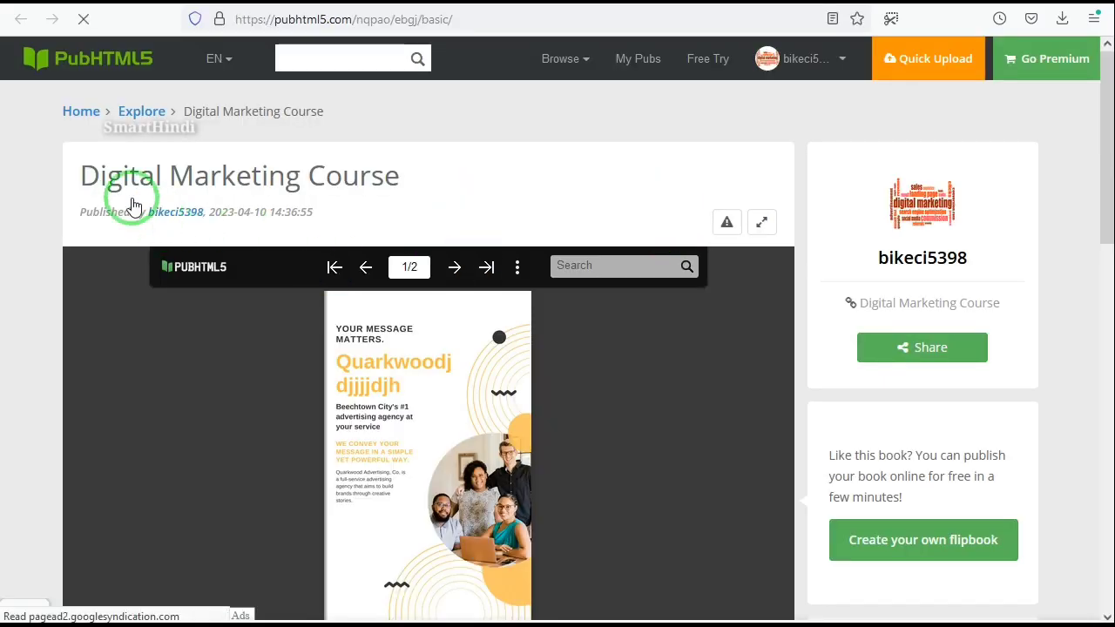
pyautogui.scroll(-2, 716, 225)
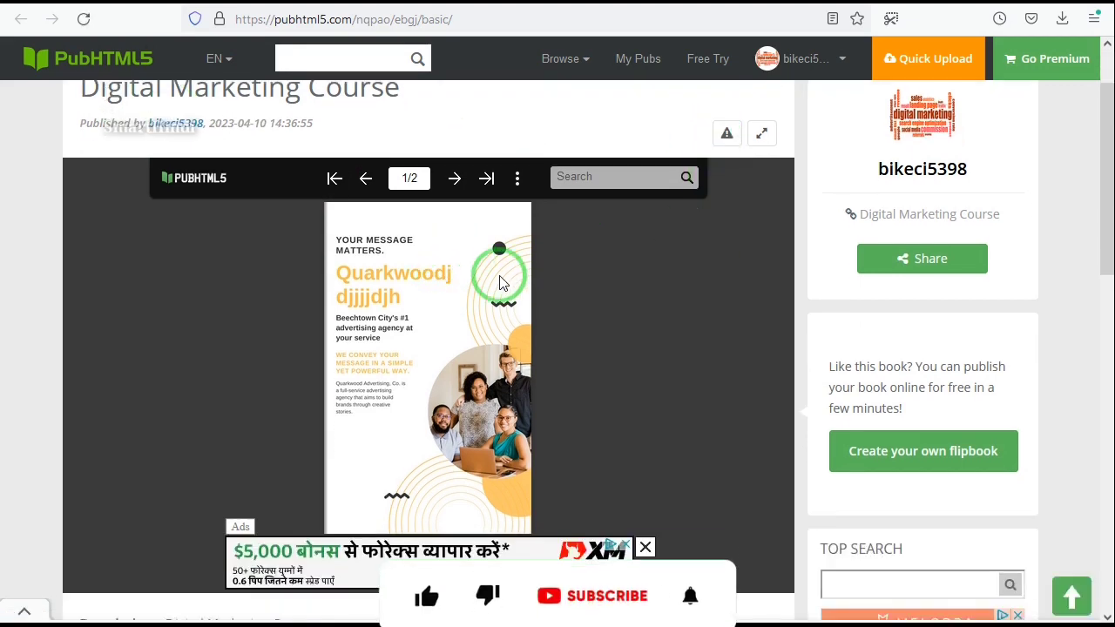
pyautogui.scroll(-4, 668, 263)
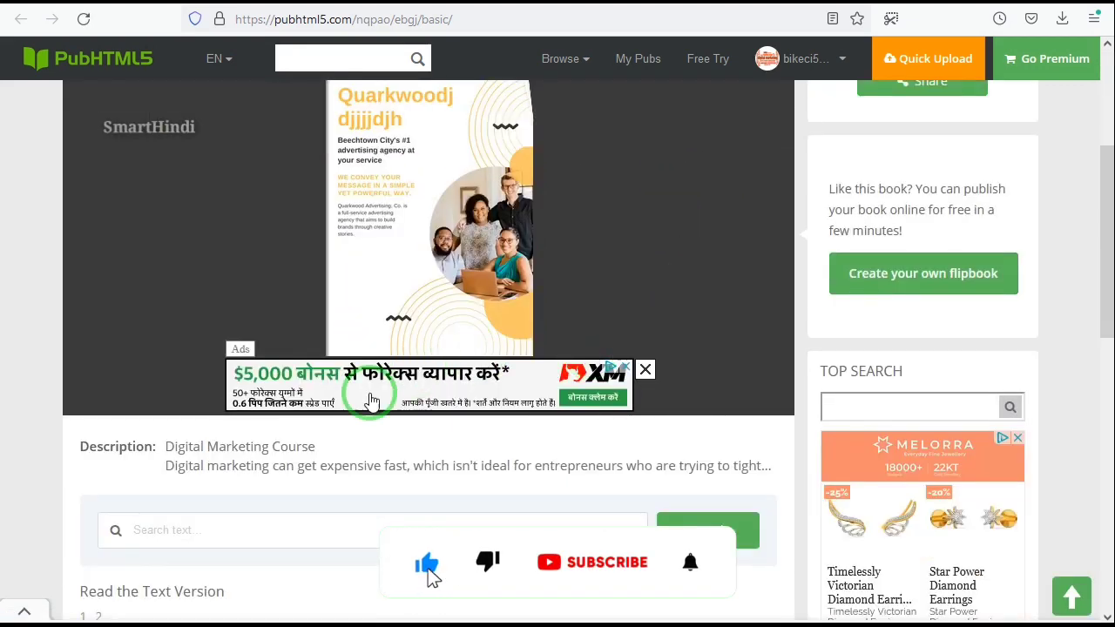
pyautogui.click(410, 287)
pyautogui.scroll(-2, 565, 320)
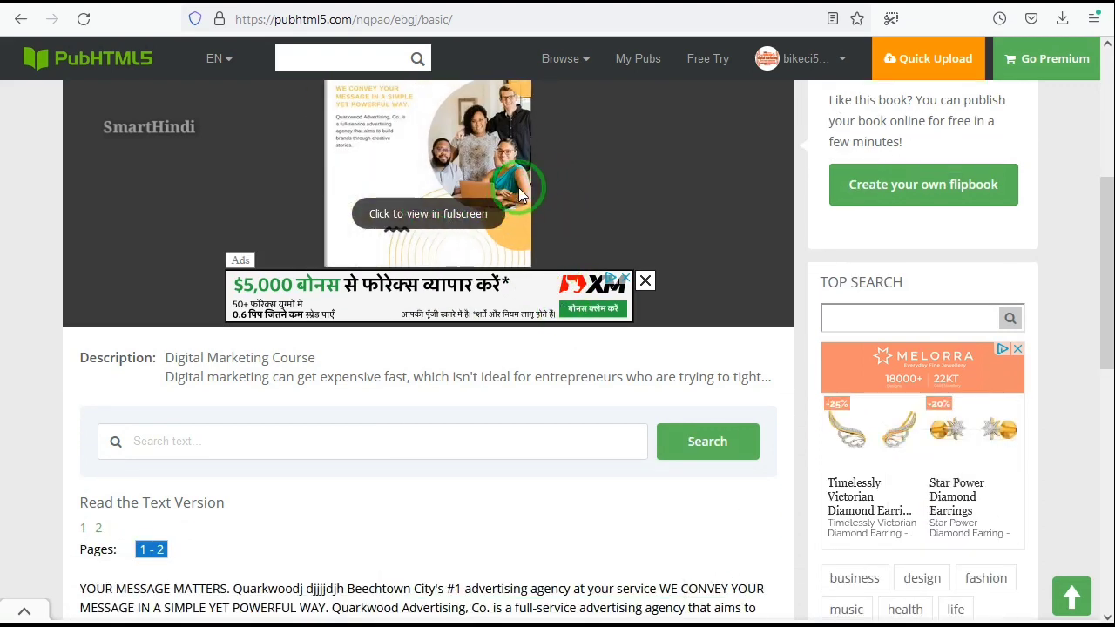
pyautogui.scroll(-4, 514, 366)
pyautogui.scroll(-4, 509, 371)
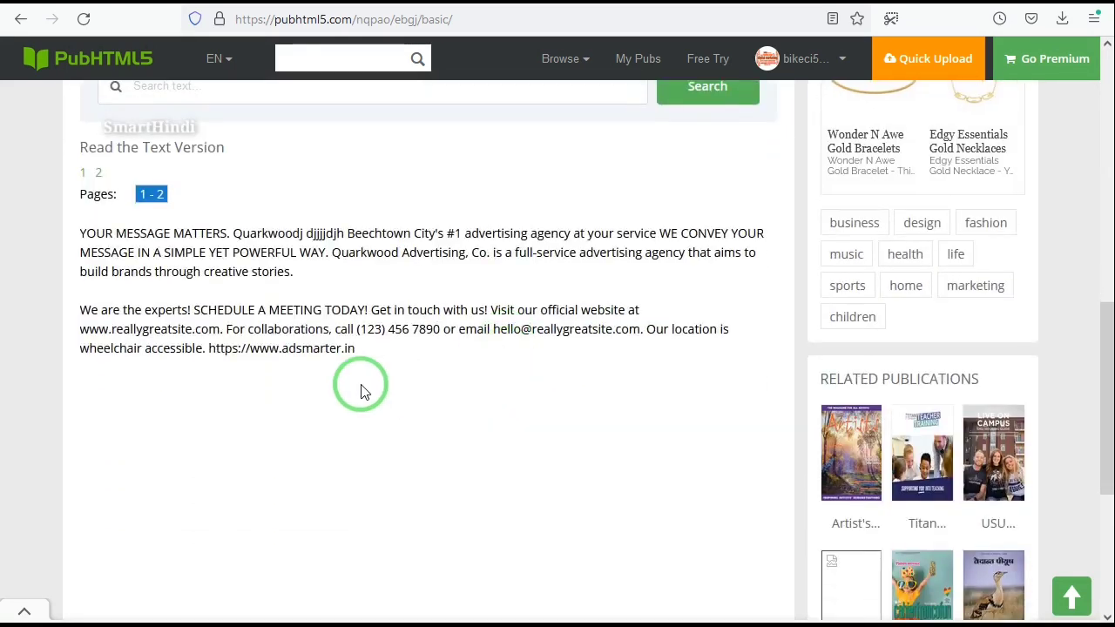
pyautogui.moveTo(310, 346); pyautogui.dragTo(369, 348)
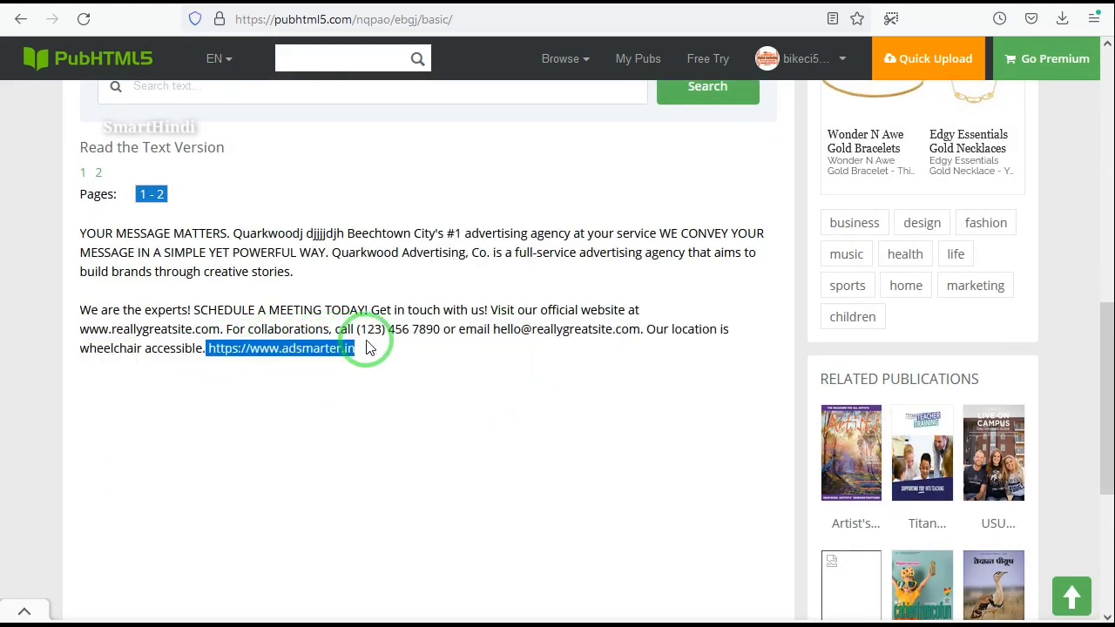
pyautogui.click(311, 348)
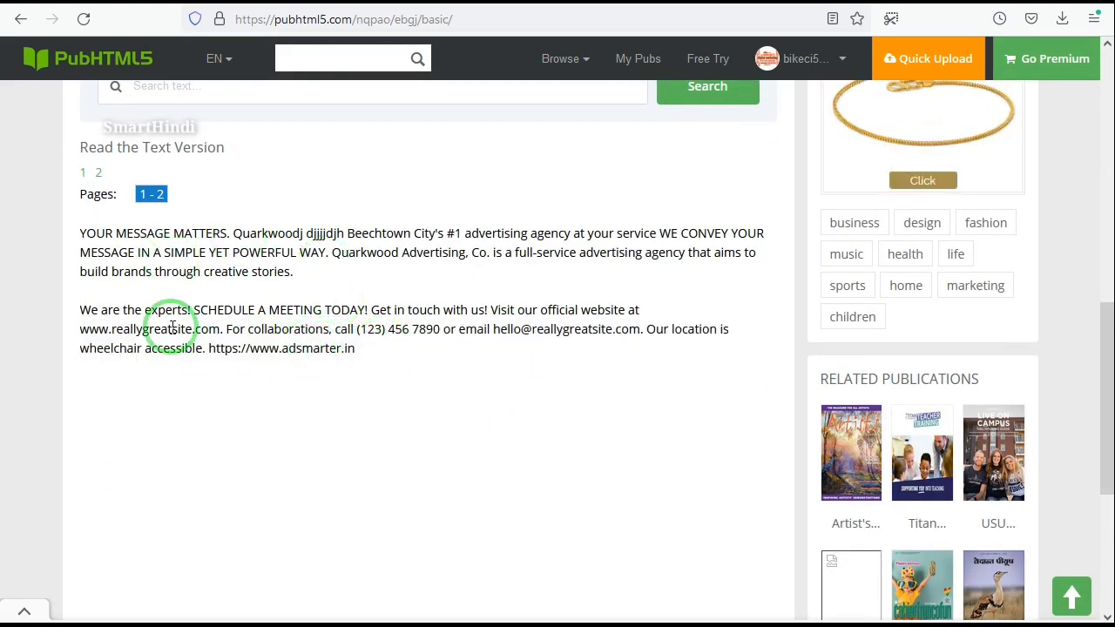
pyautogui.scroll(2, 377, 253)
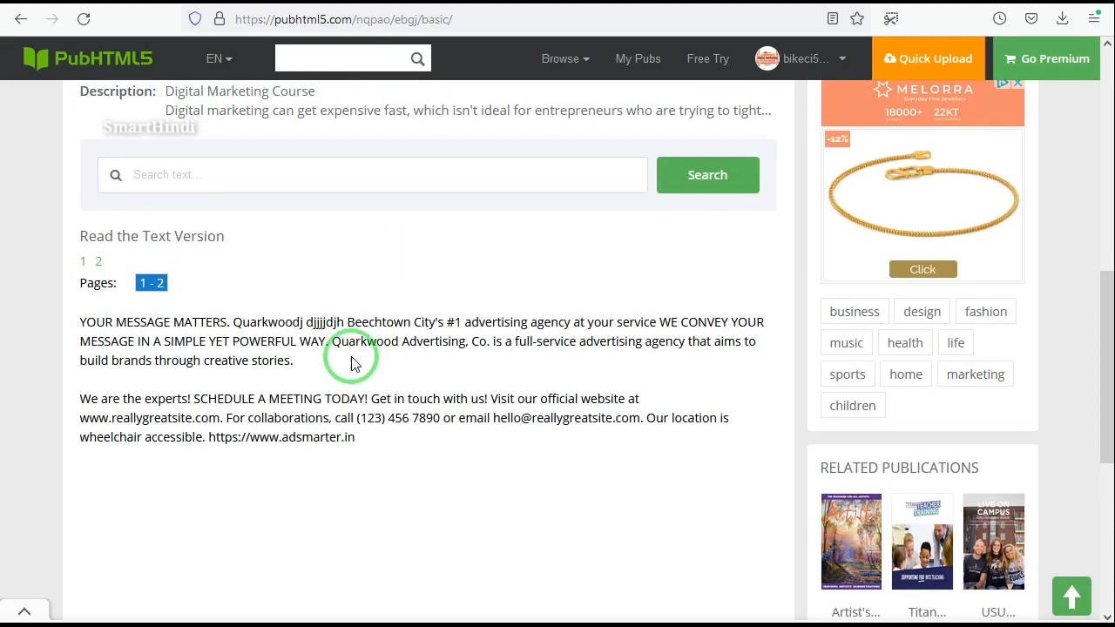
pyautogui.moveTo(207, 437); pyautogui.dragTo(331, 438)
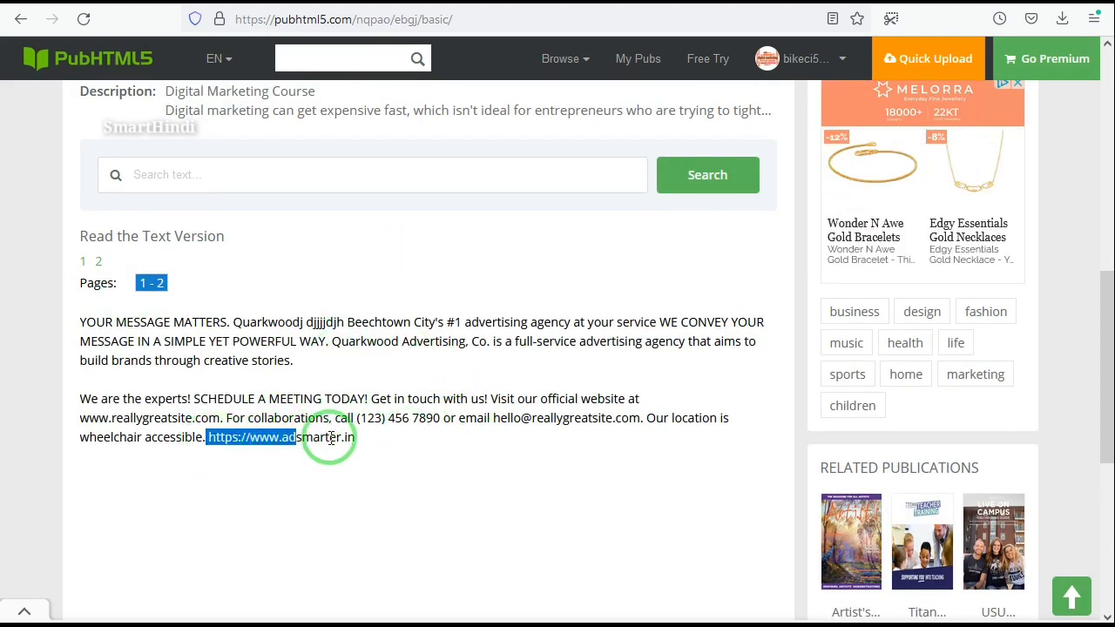
pyautogui.click(320, 438)
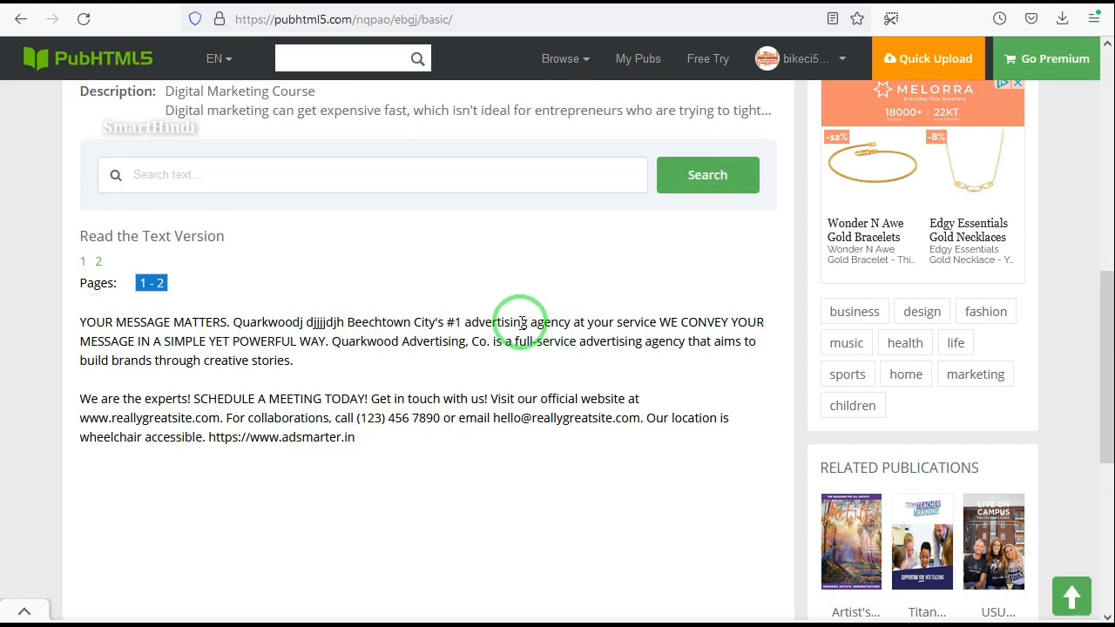
# Step: Flip the Digital Marketing Course flipbook to its second page and back to the first to check its contents
pyautogui.scroll(5, 521, 322)
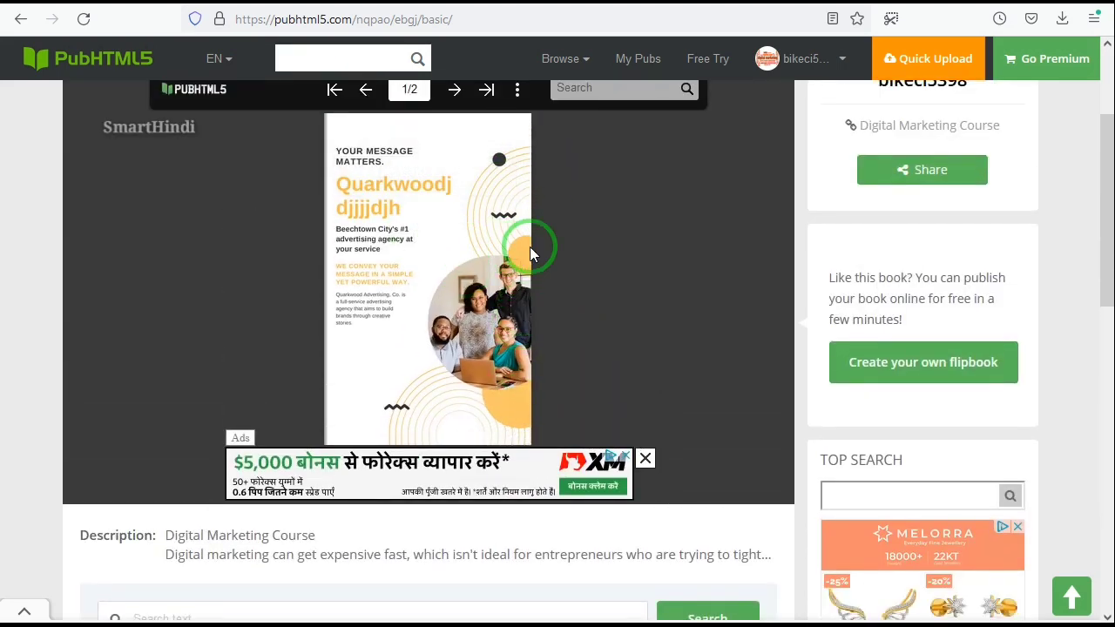
pyautogui.click(554, 271)
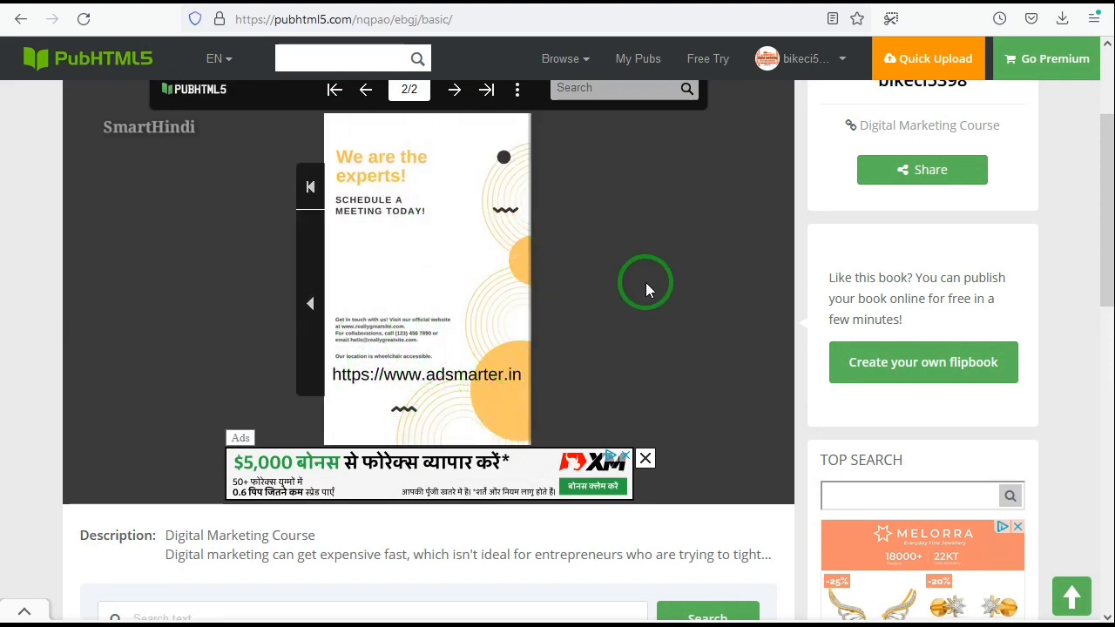
pyautogui.click(558, 226)
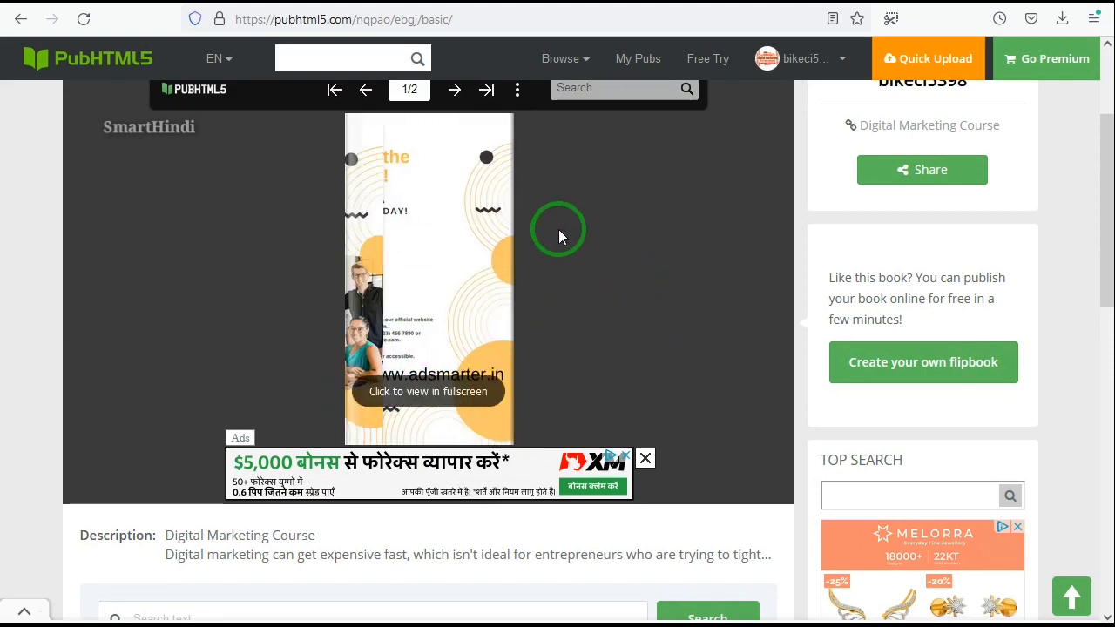
pyautogui.scroll(2, 803, 231)
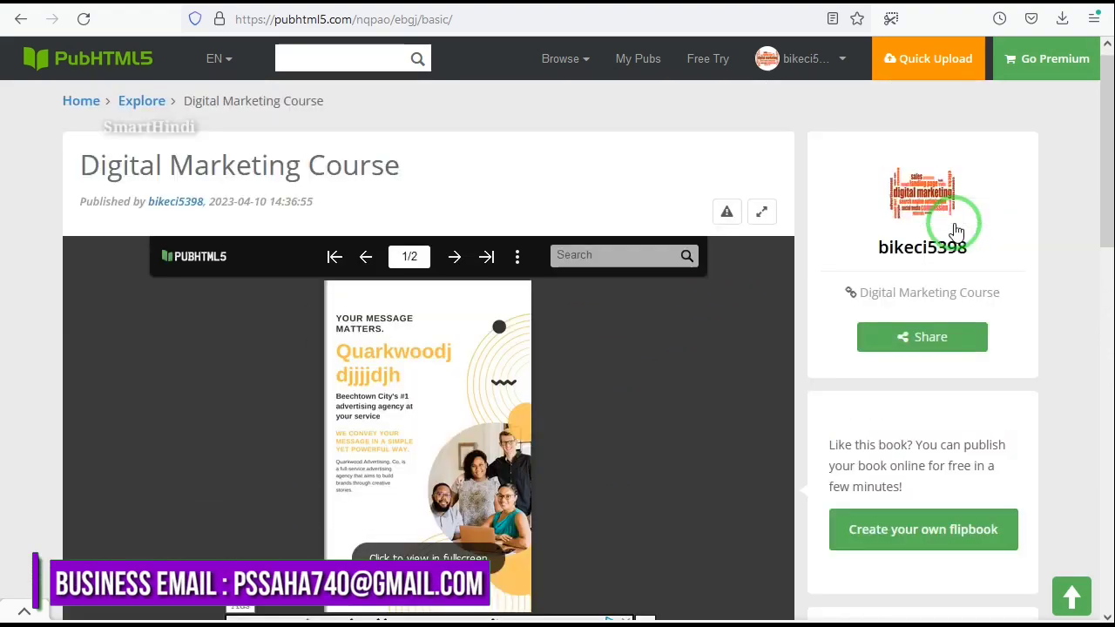
# Step: Visit the adsmarter.in website from the published flipbook's page, look through its home page and return to PubHTML5
pyautogui.click(679, 354)
pyautogui.scroll(-6, 674, 350)
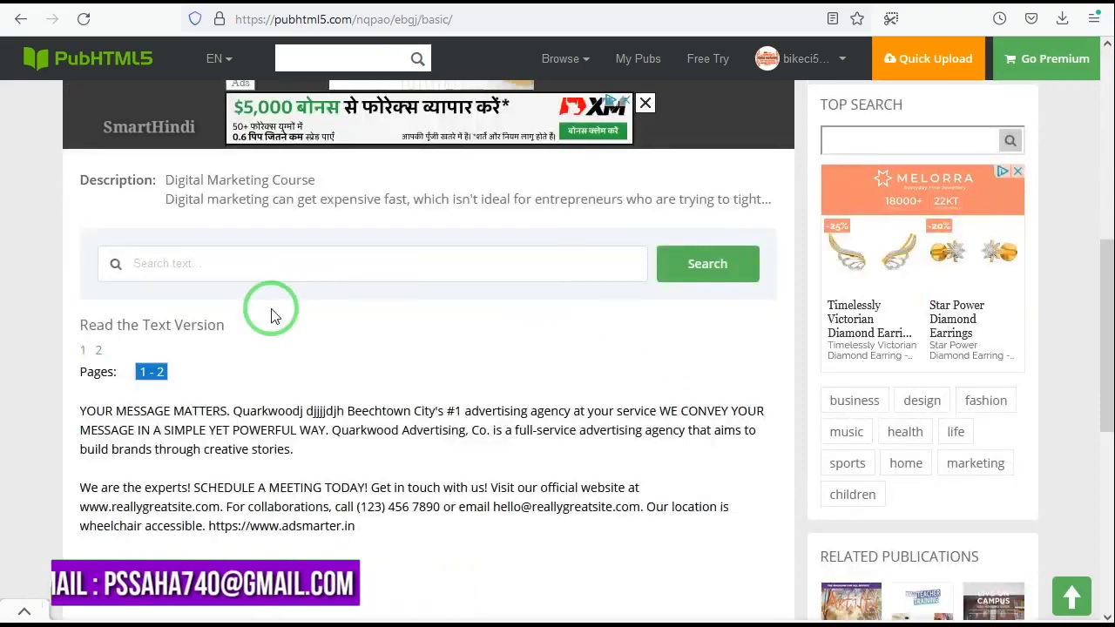
pyautogui.scroll(-1, 249, 348)
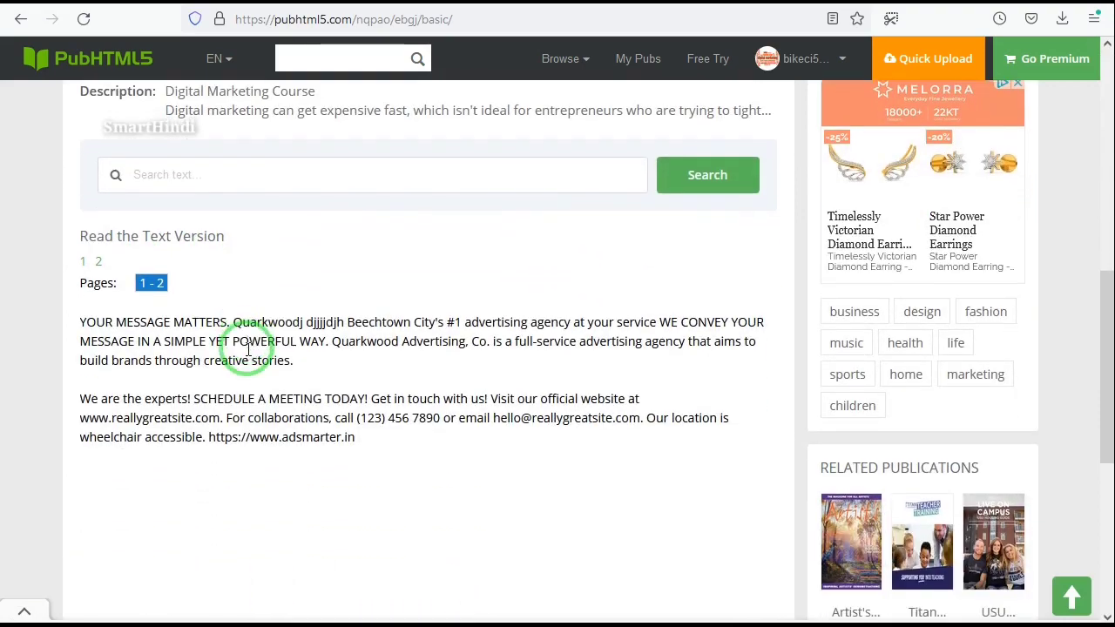
pyautogui.click(206, 437)
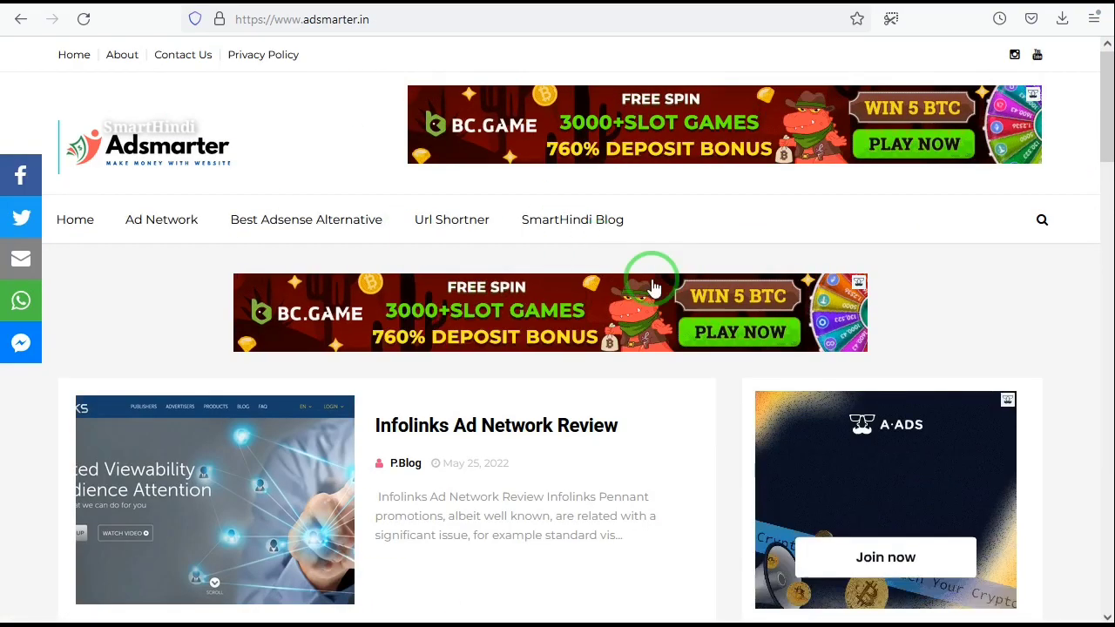
pyautogui.scroll(-2, 566, 243)
pyautogui.scroll(-7, 525, 215)
pyautogui.scroll(9, 525, 215)
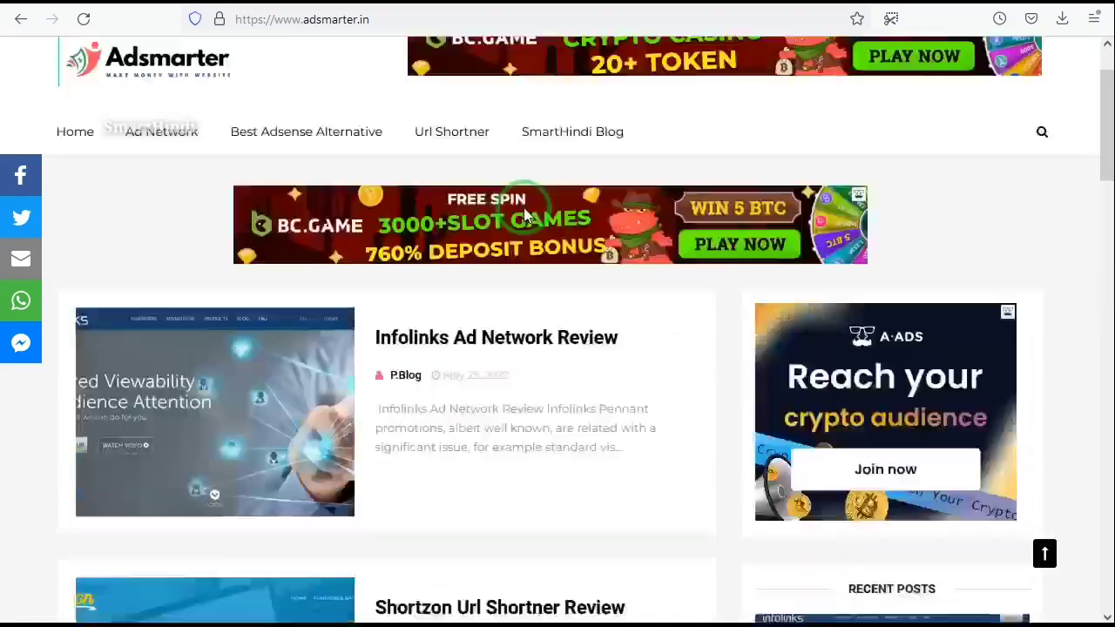
pyautogui.click(19, 24)
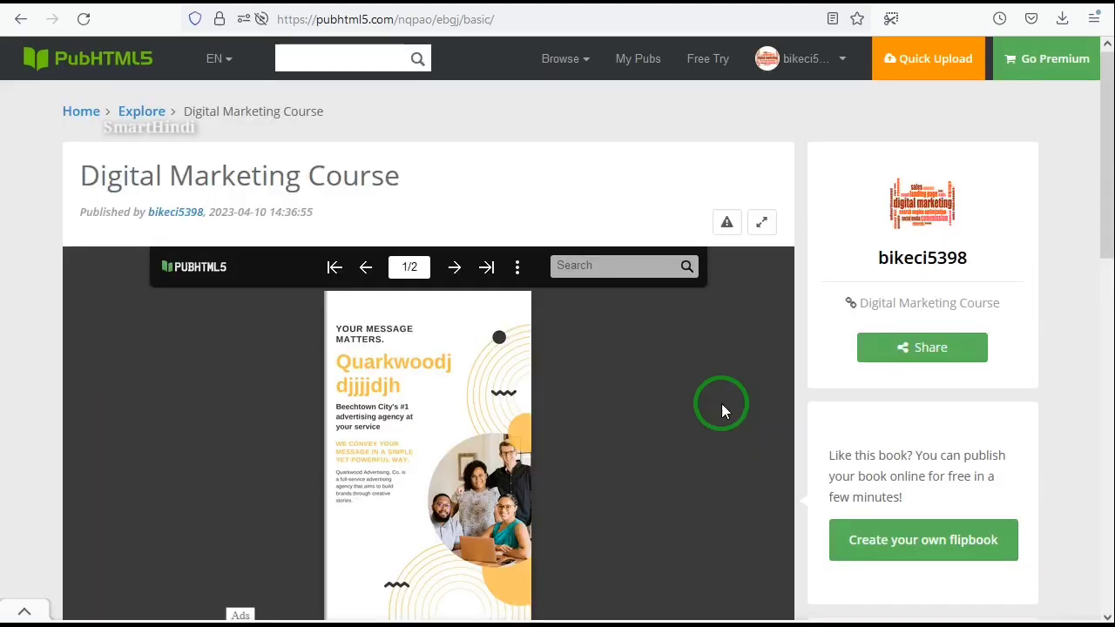
# Step: Open the Default folder of the account's publications and review the Digital Marketing Course book entry
pyautogui.click(640, 70)
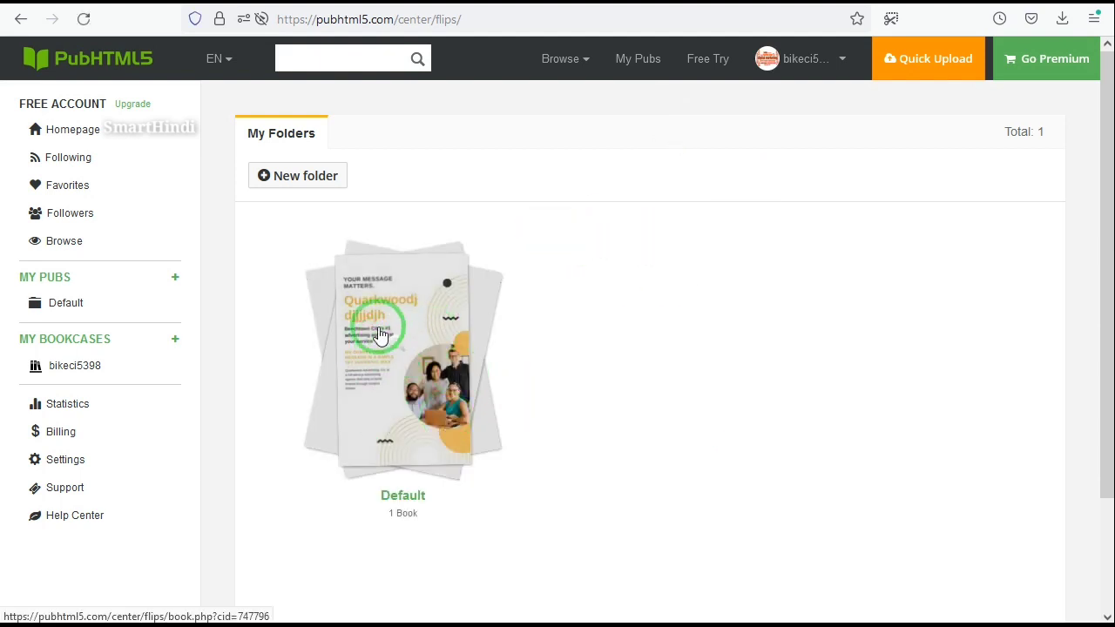
pyautogui.click(482, 311)
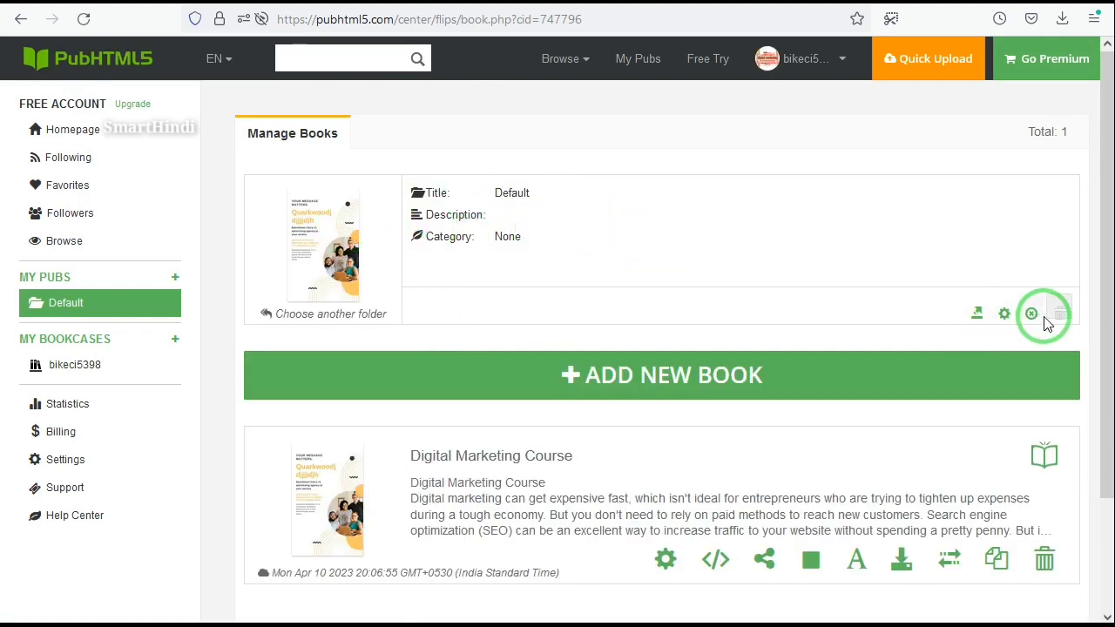
pyautogui.scroll(-3, 580, 331)
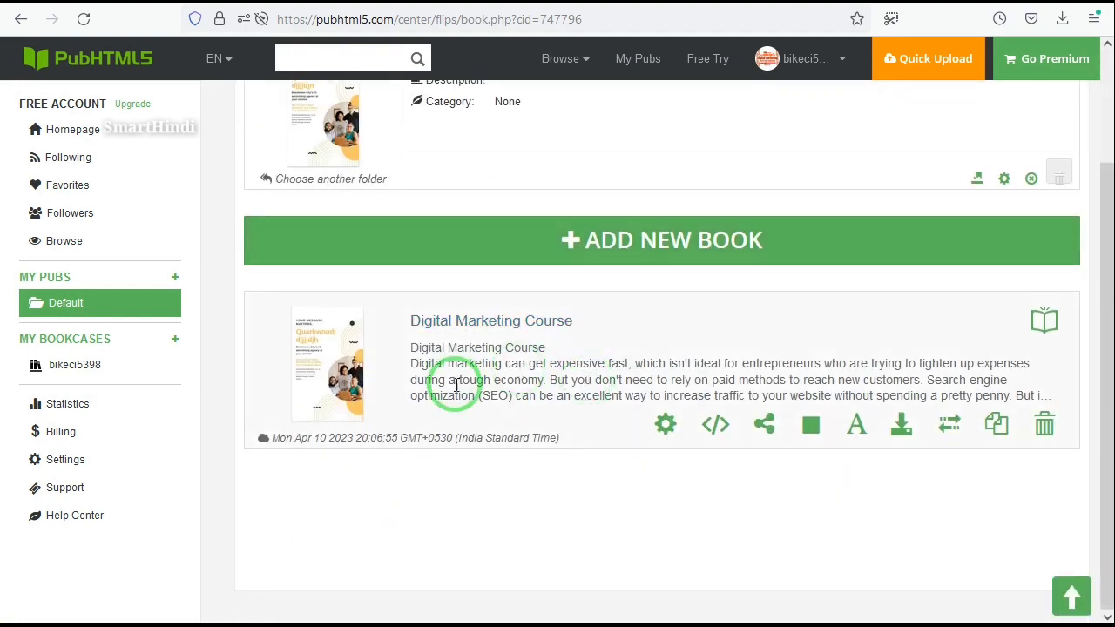
pyautogui.scroll(3, 642, 261)
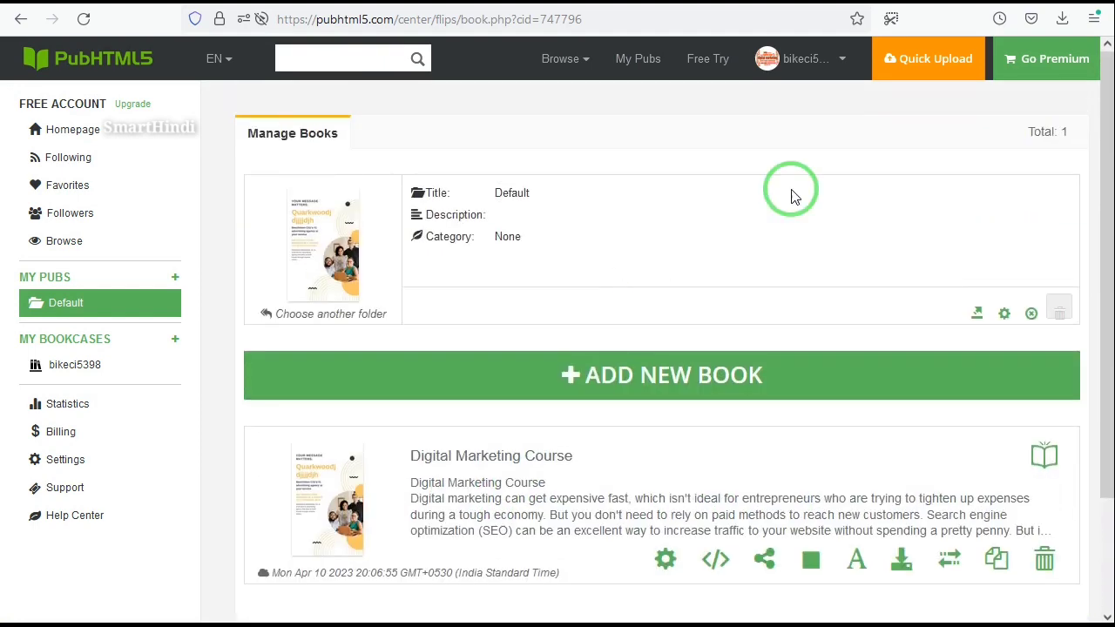
# Step: Open the account's public homepage and look over its profile text, website link and published book
pyautogui.click(824, 63)
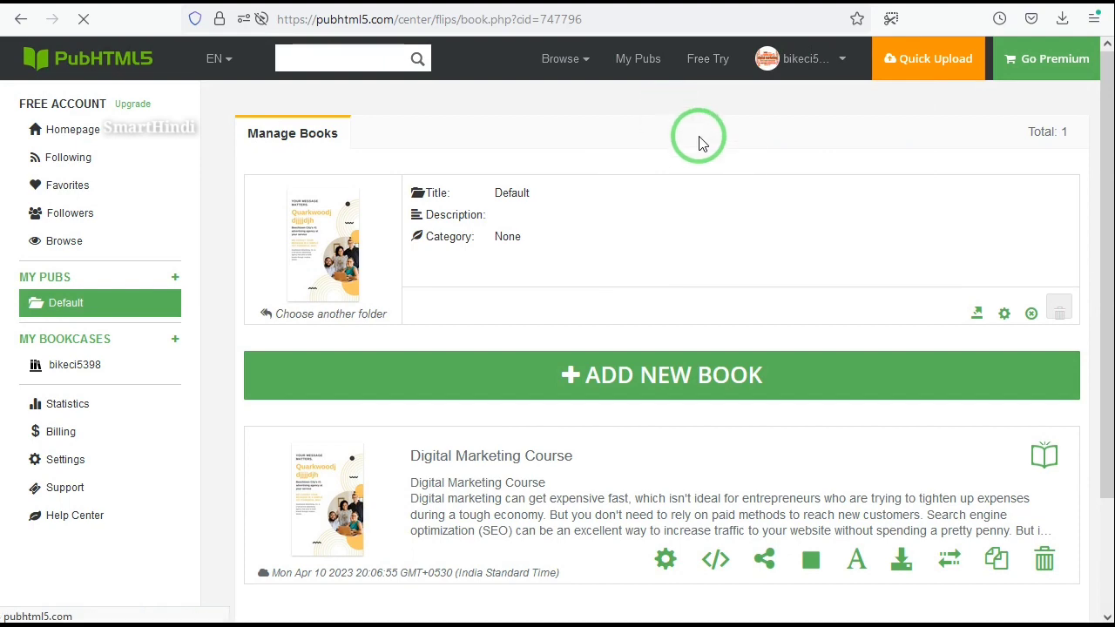
pyautogui.scroll(-3, 543, 368)
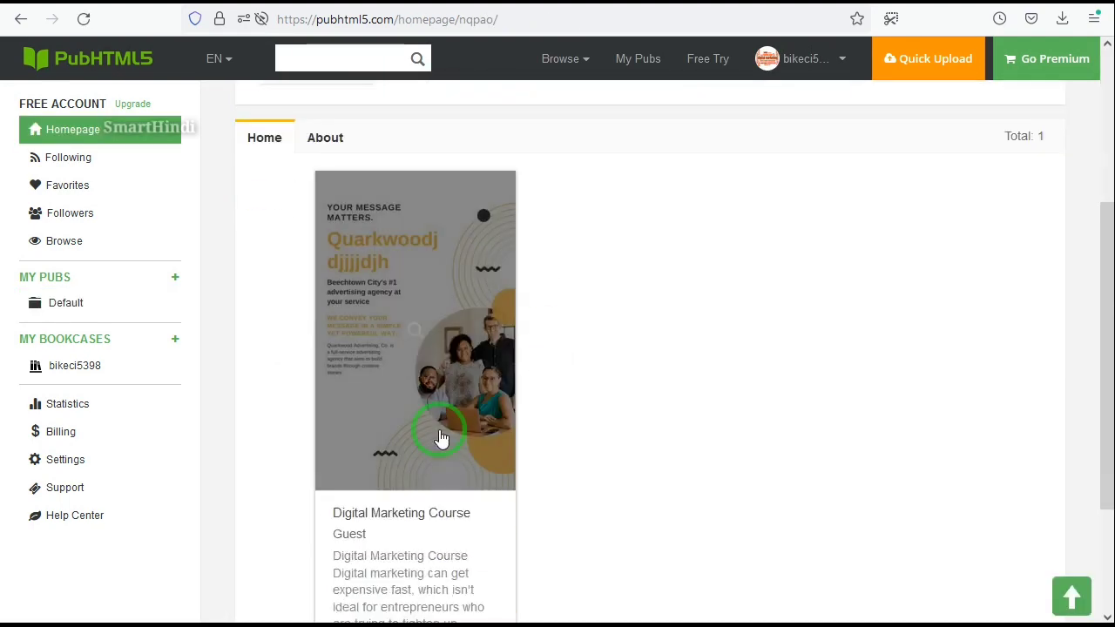
pyautogui.scroll(-2, 440, 438)
pyautogui.scroll(5, 436, 392)
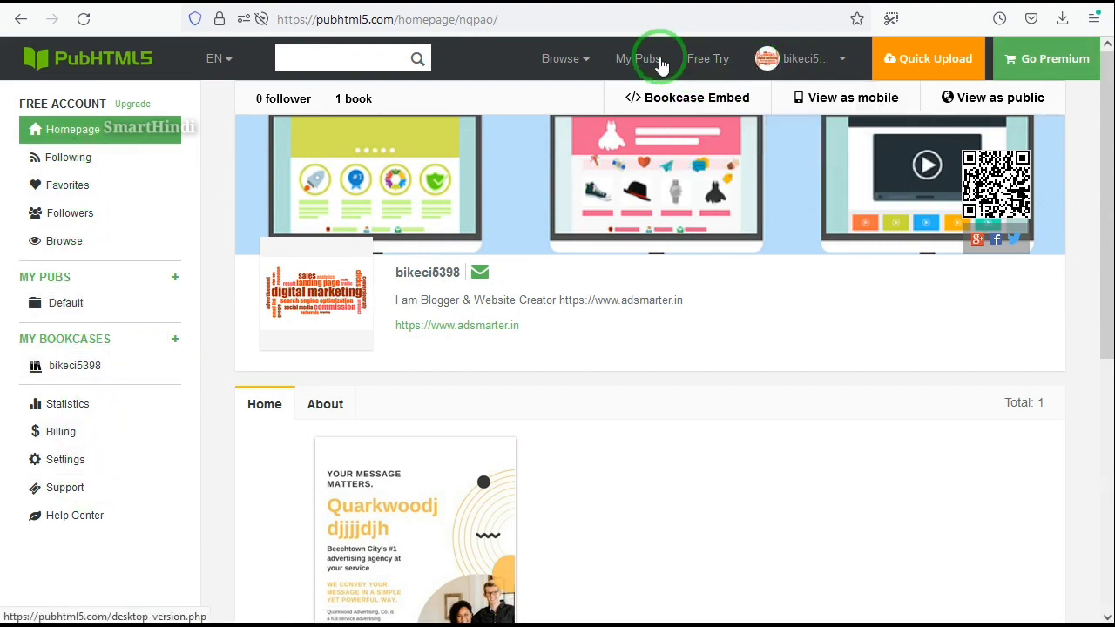
pyautogui.moveTo(574, 64)
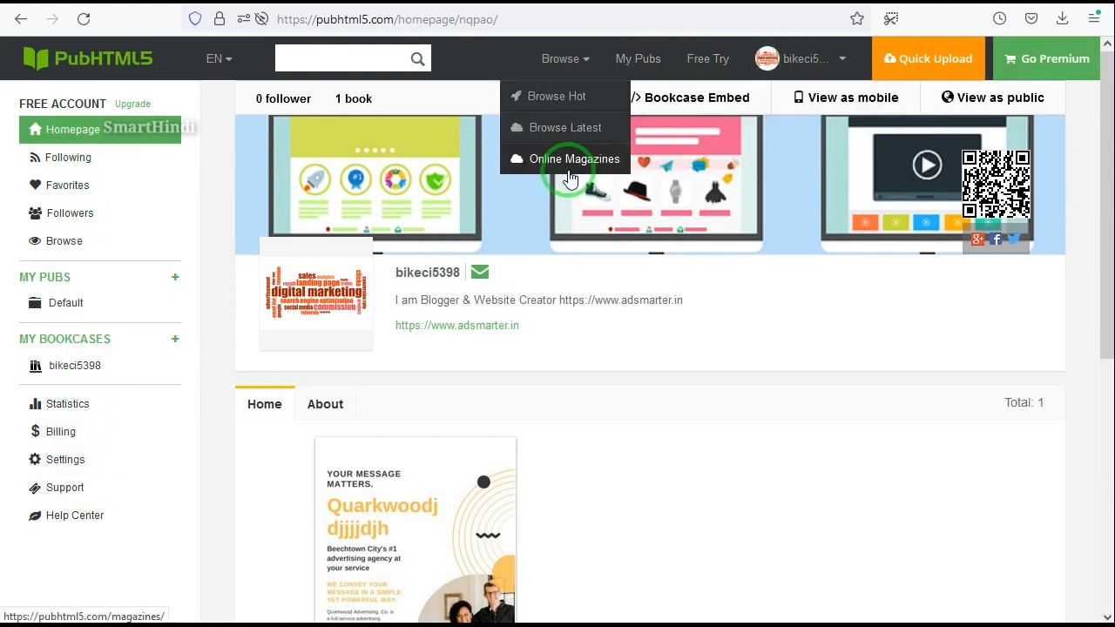